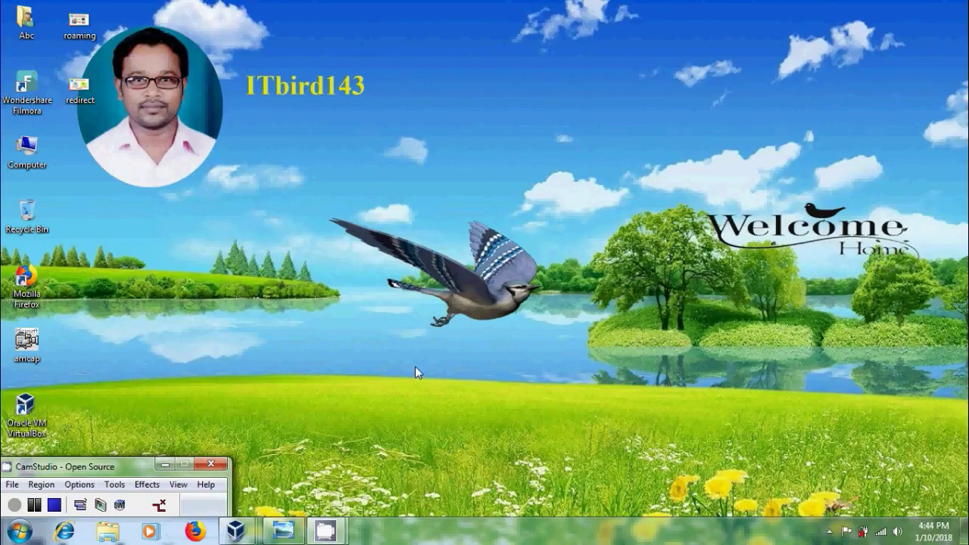
Step: View the roaming profiles diagram in Photo Viewer, then bring the 2016 server VM forward
{"action": "left_click", "coordinate": [283, 530]}
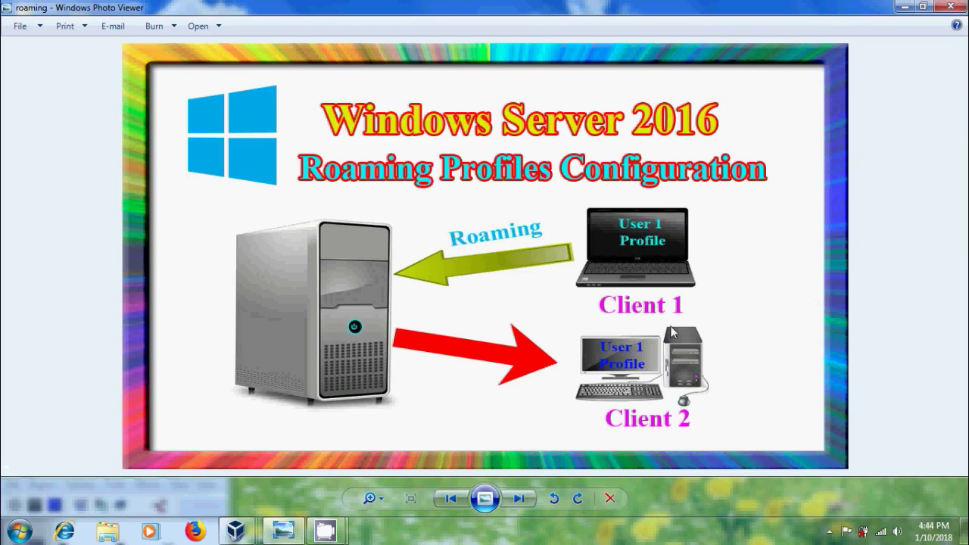
{"action": "mouse_move", "coordinate": [235, 530]}
{"action": "left_click", "coordinate": [260, 471]}
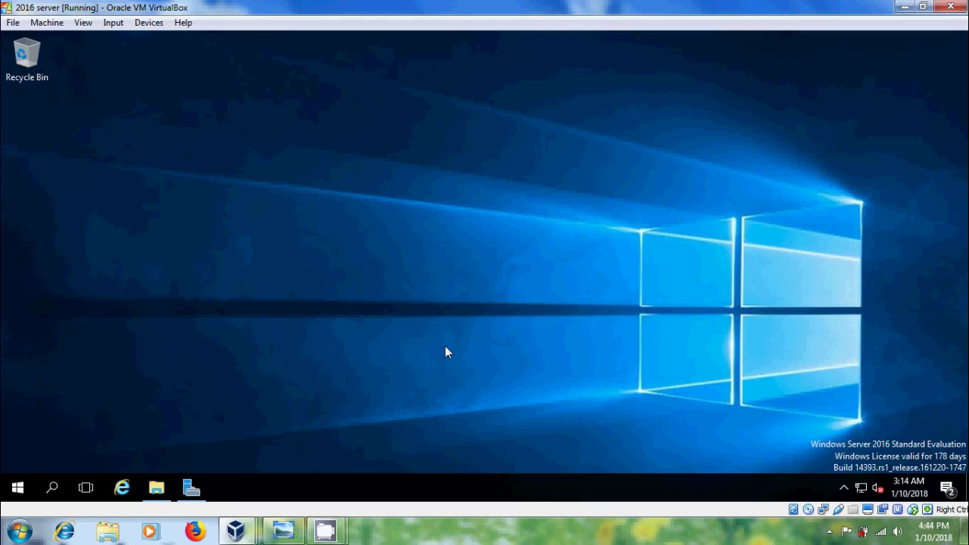
Step: On the server's Local Disk (C:), create a new folder named 'roaming'
{"action": "left_click", "coordinate": [156, 489]}
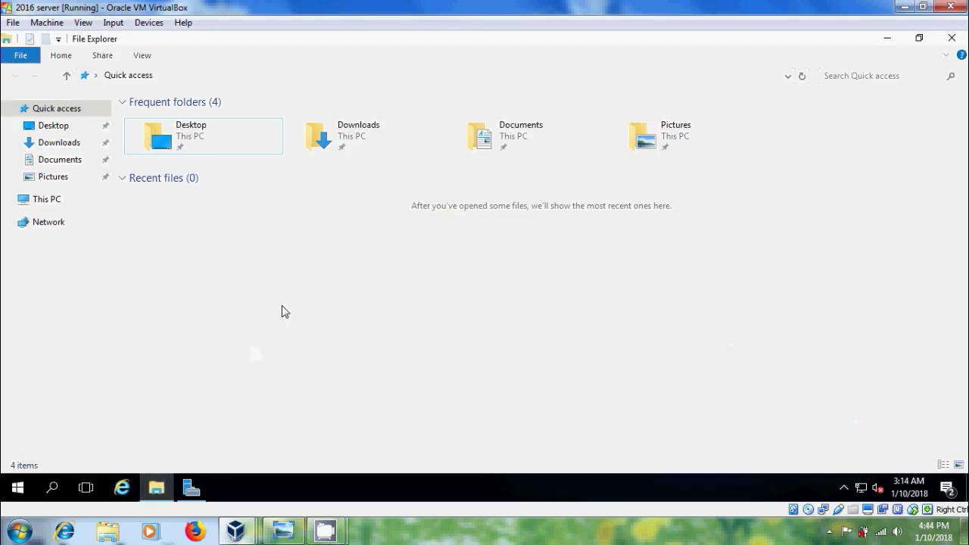
{"action": "left_click", "coordinate": [38, 200]}
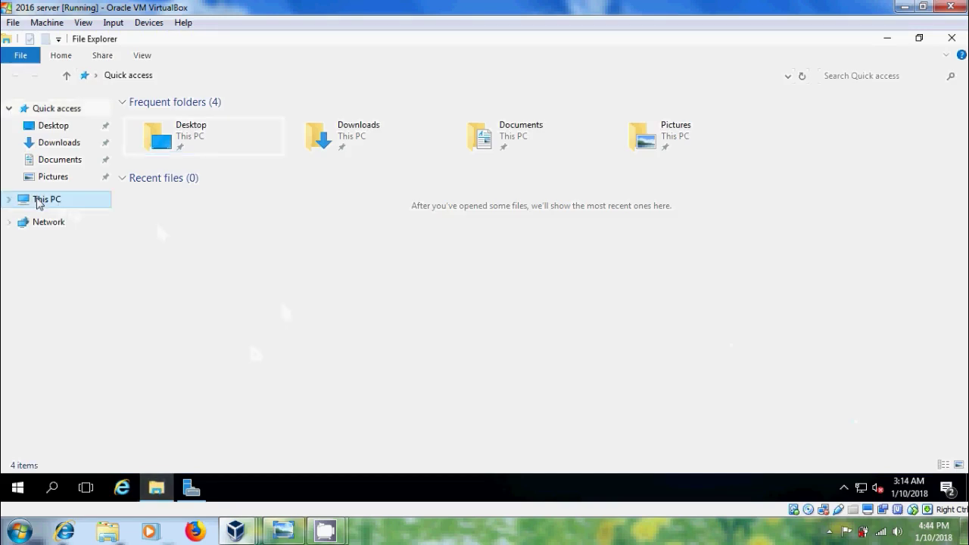
{"action": "double_click", "coordinate": [197, 237]}
{"action": "right_click", "coordinate": [198, 227]}
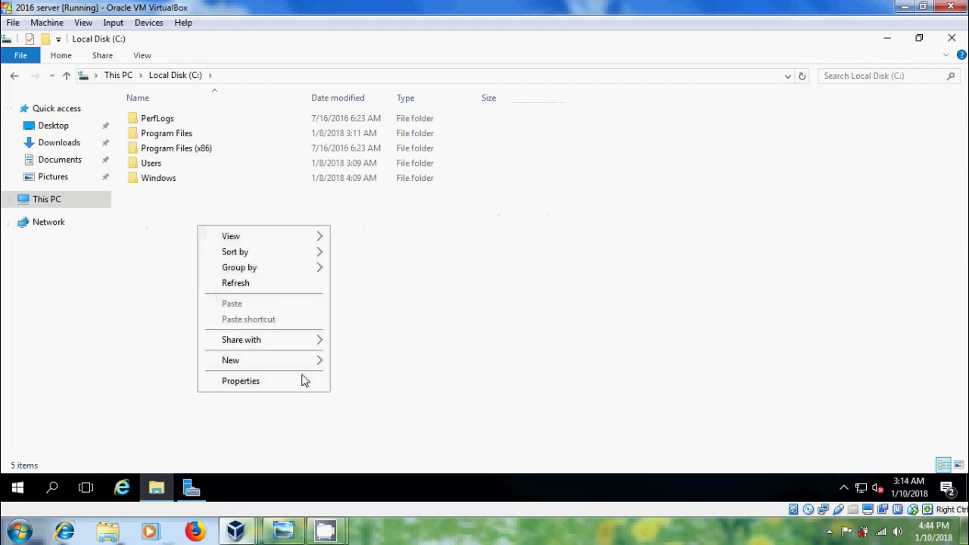
{"action": "mouse_move", "coordinate": [243, 360]}
{"action": "left_click", "coordinate": [389, 369]}
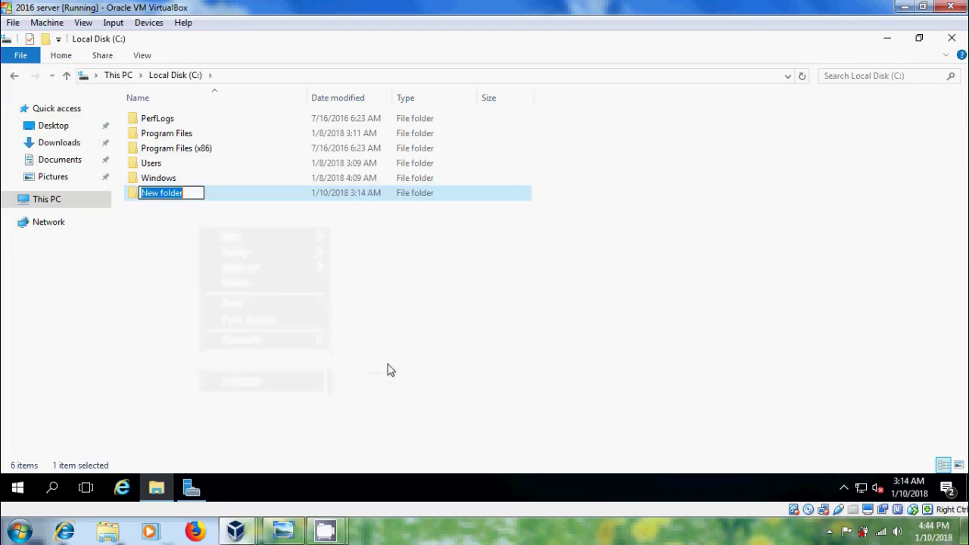
{"action": "type", "text": "r"}
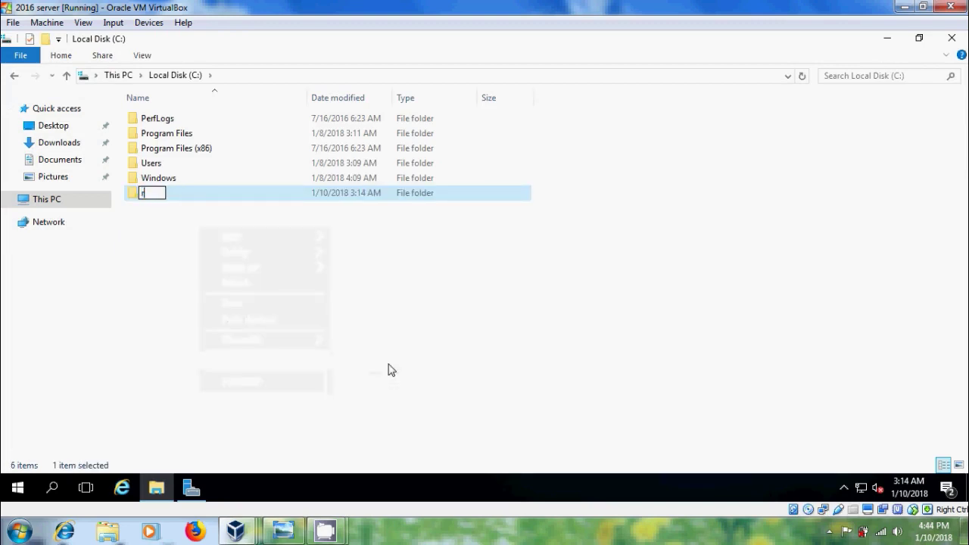
{"action": "type", "text": "oaming"}
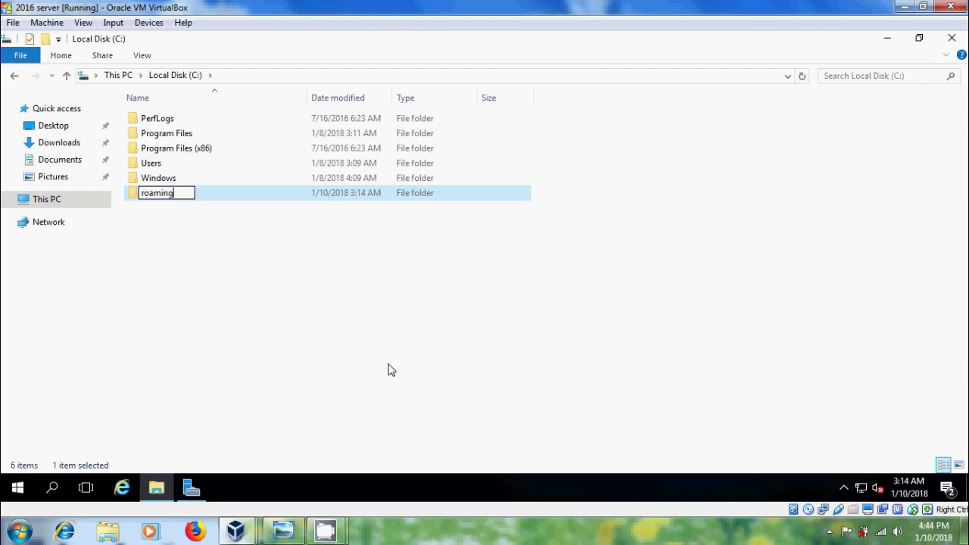
{"action": "key", "text": "Return"}
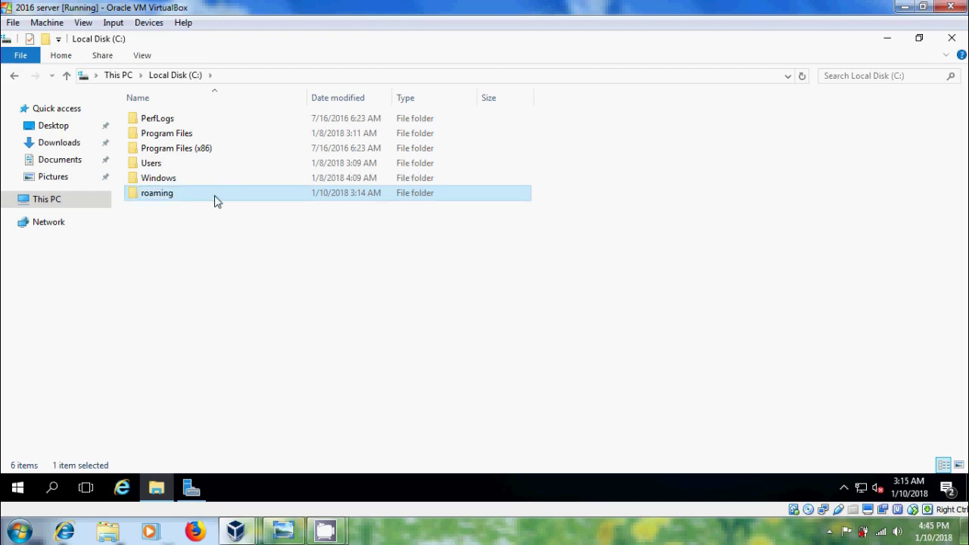
Step: Enable Advanced Sharing on the roaming folder and remove Everyone from its share permissions
{"action": "right_click", "coordinate": [215, 201]}
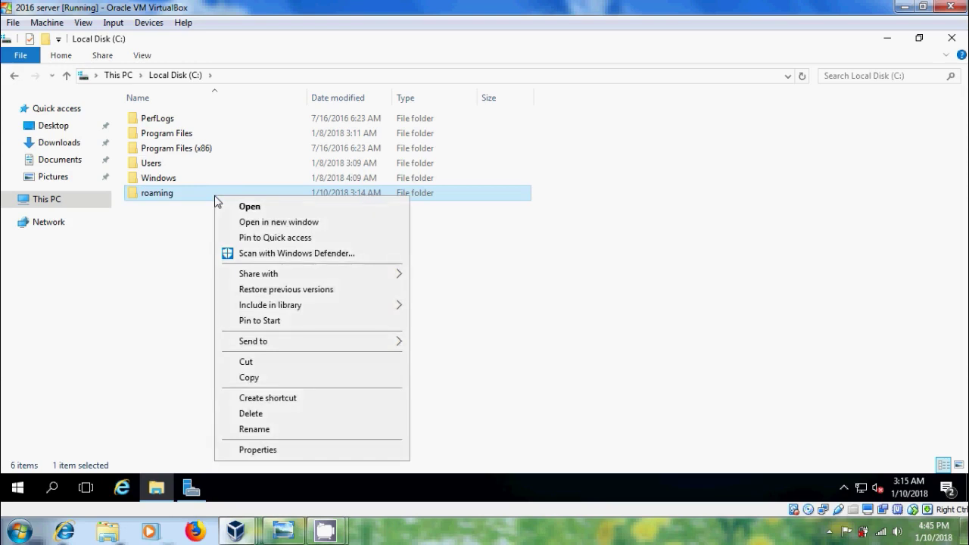
{"action": "left_click", "coordinate": [278, 453]}
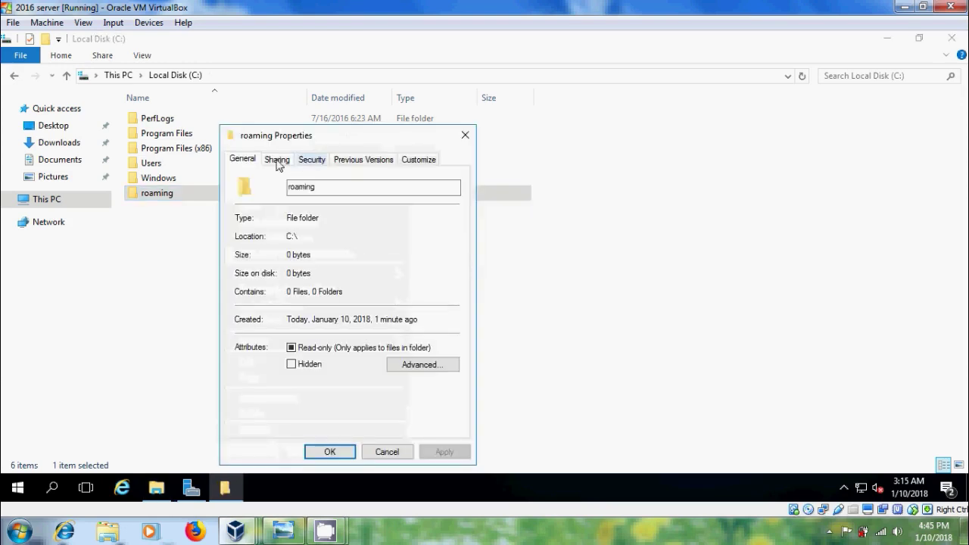
{"action": "left_click", "coordinate": [275, 161]}
{"action": "left_click", "coordinate": [310, 330]}
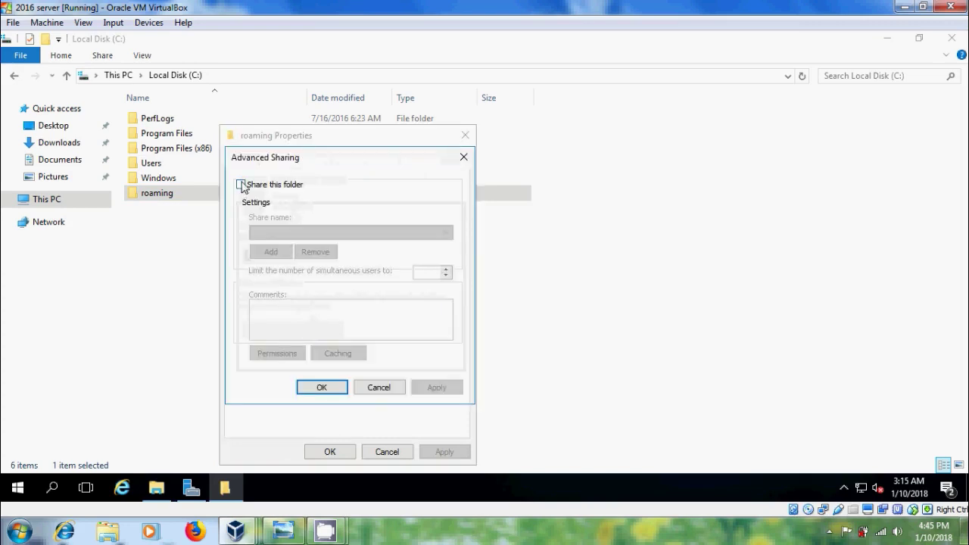
{"action": "left_click", "coordinate": [241, 185]}
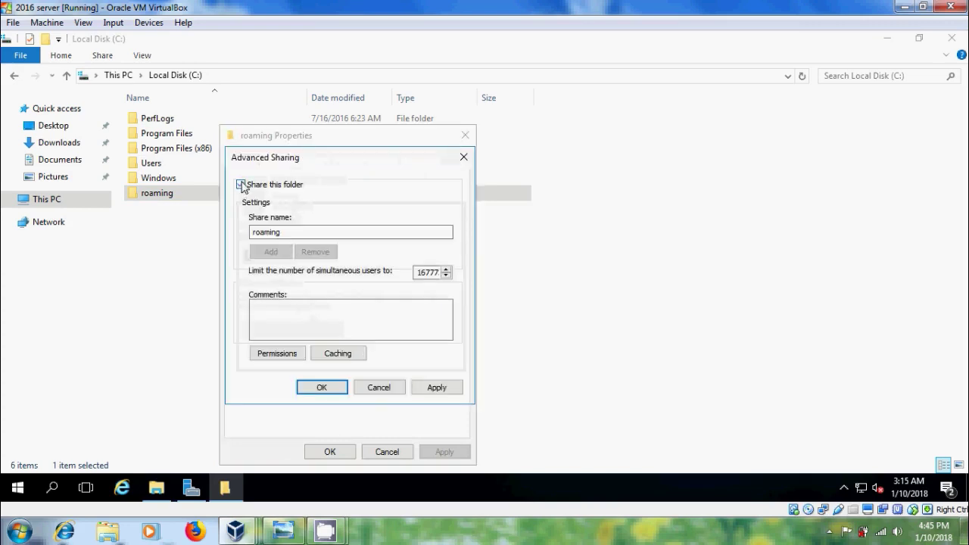
{"action": "left_click", "coordinate": [277, 354]}
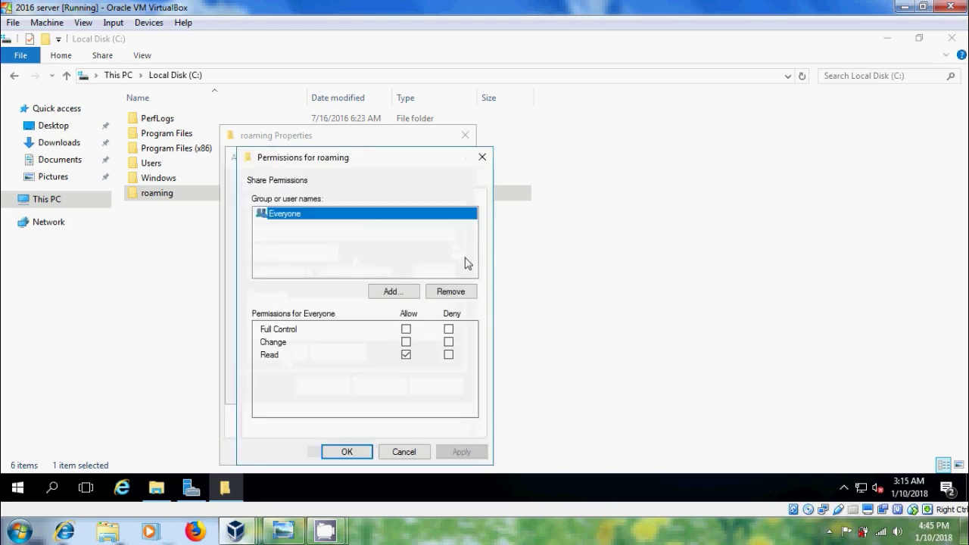
{"action": "left_click", "coordinate": [454, 292]}
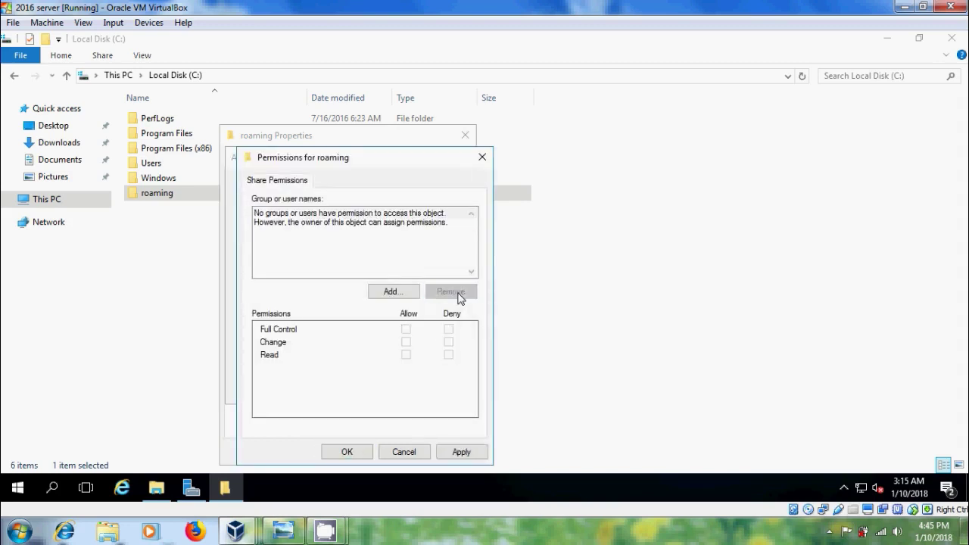
Step: Add Authenticated Users to the roaming share's permissions
{"action": "left_click", "coordinate": [392, 292]}
{"action": "type", "text": "au"}
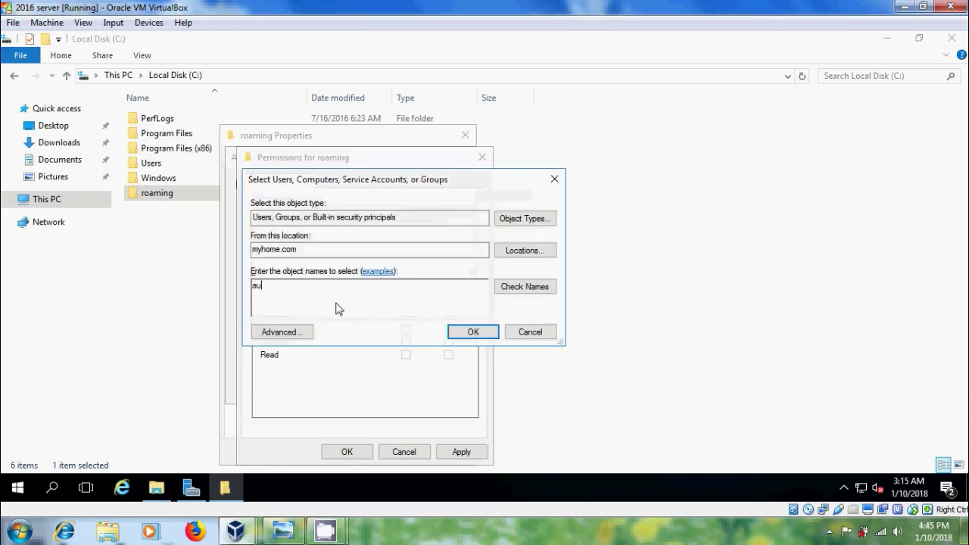
{"action": "type", "text": "th"}
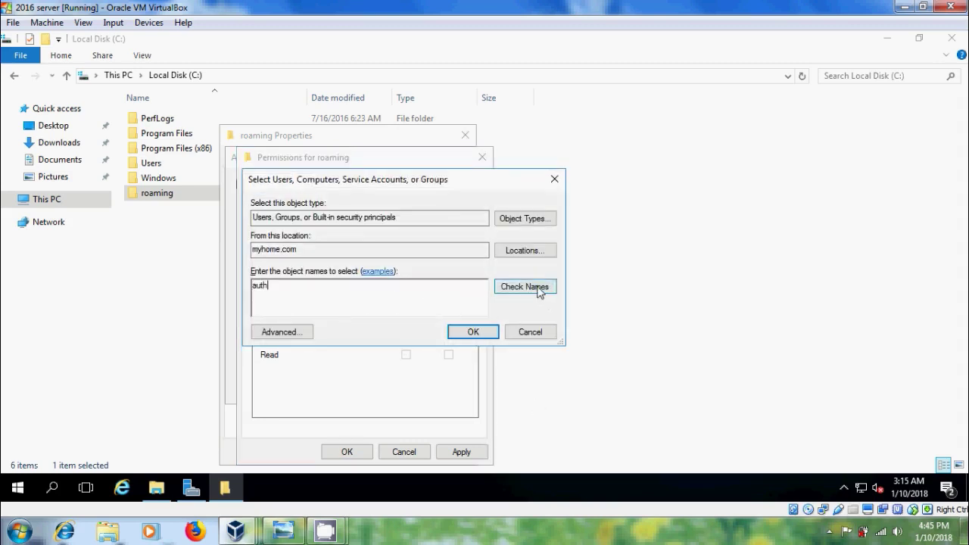
{"action": "left_click", "coordinate": [524, 286]}
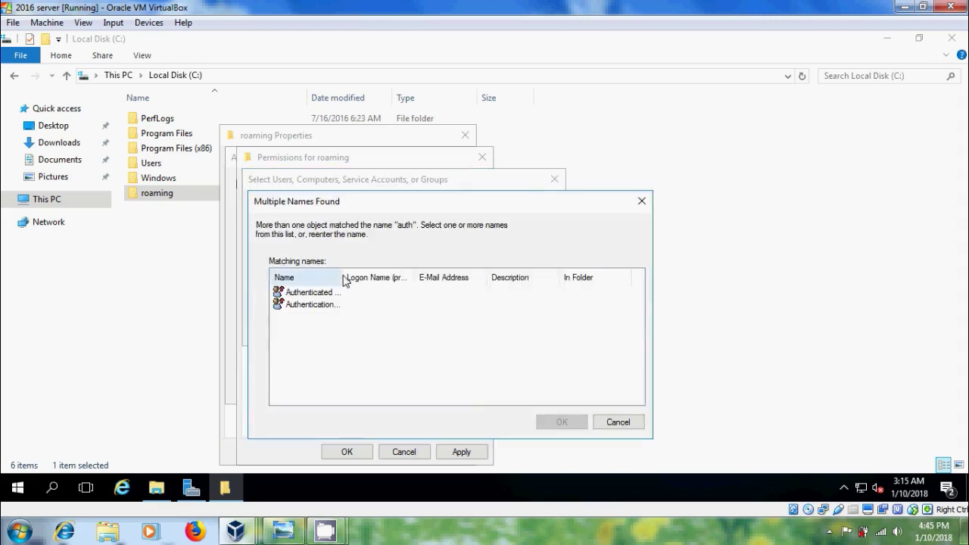
{"action": "left_click_drag", "start_coordinate": [343, 278], "coordinate": [376, 279]}
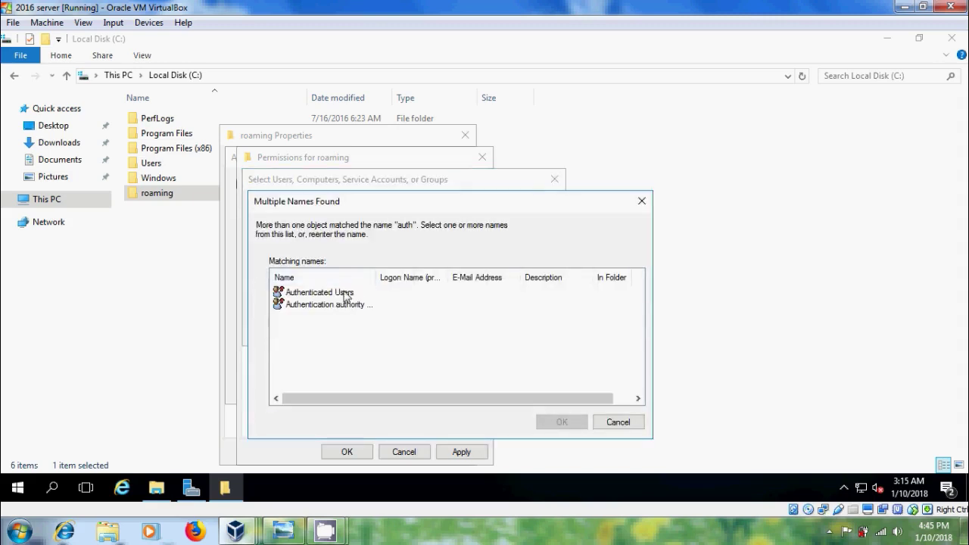
{"action": "left_click", "coordinate": [345, 293]}
{"action": "left_click", "coordinate": [562, 422]}
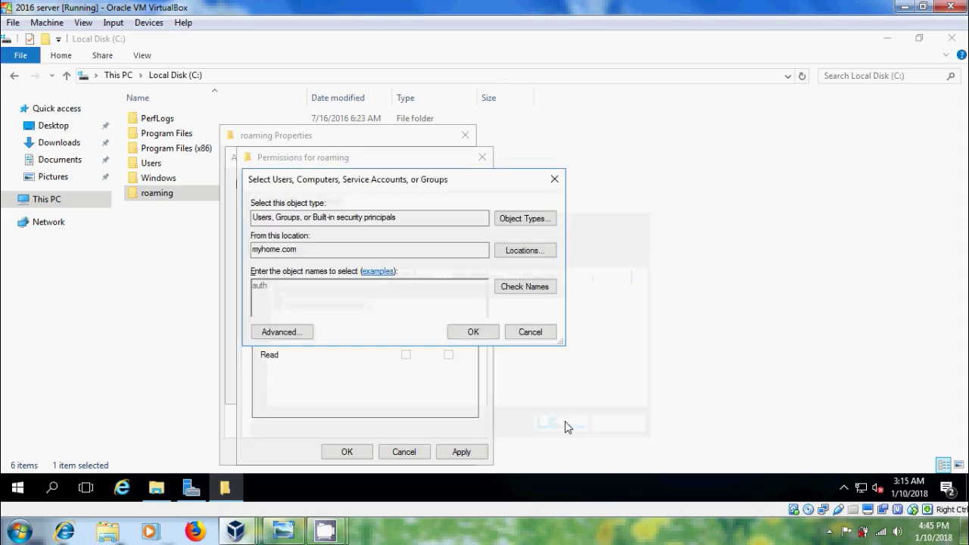
{"action": "left_click", "coordinate": [486, 333]}
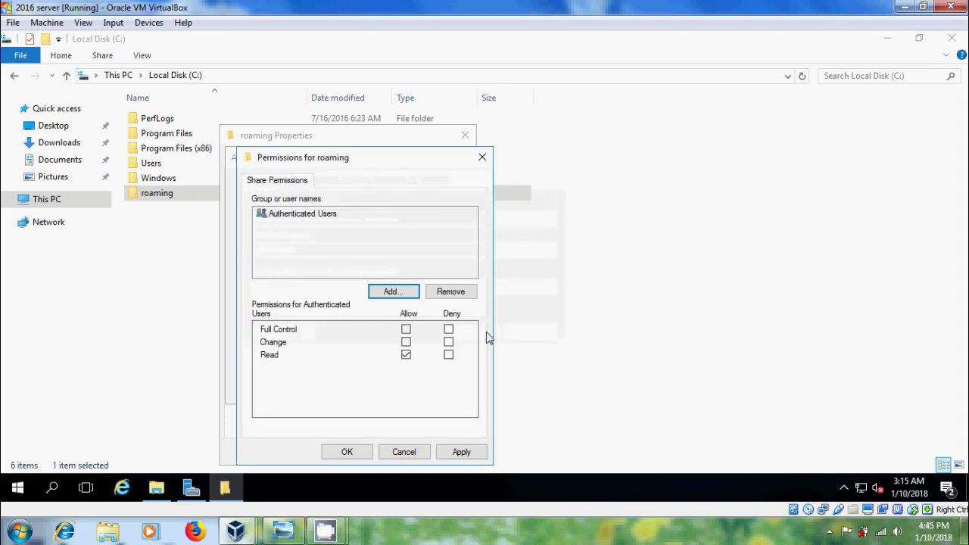
Step: Grant Authenticated Users Full Control and apply the sharing settings
{"action": "left_click", "coordinate": [406, 330]}
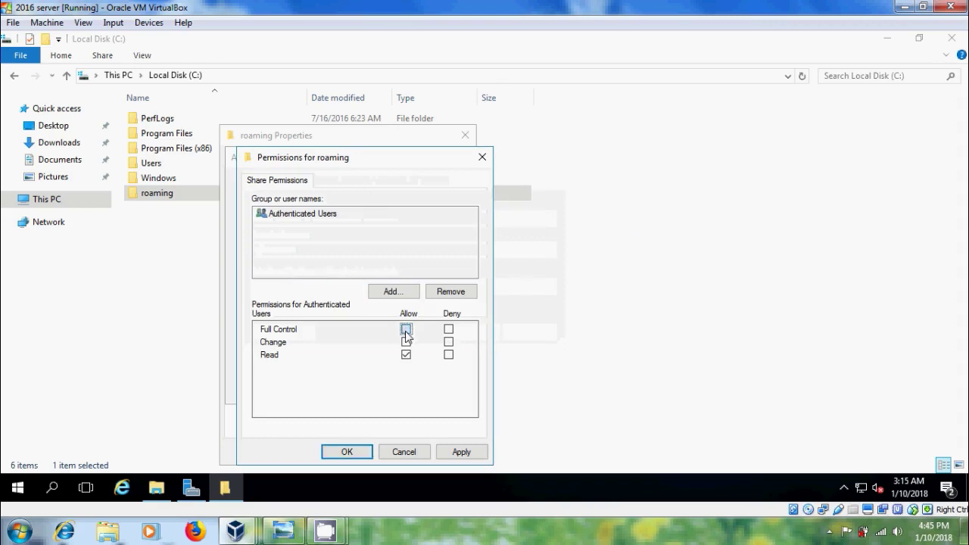
{"action": "left_click", "coordinate": [462, 452]}
{"action": "left_click", "coordinate": [346, 452]}
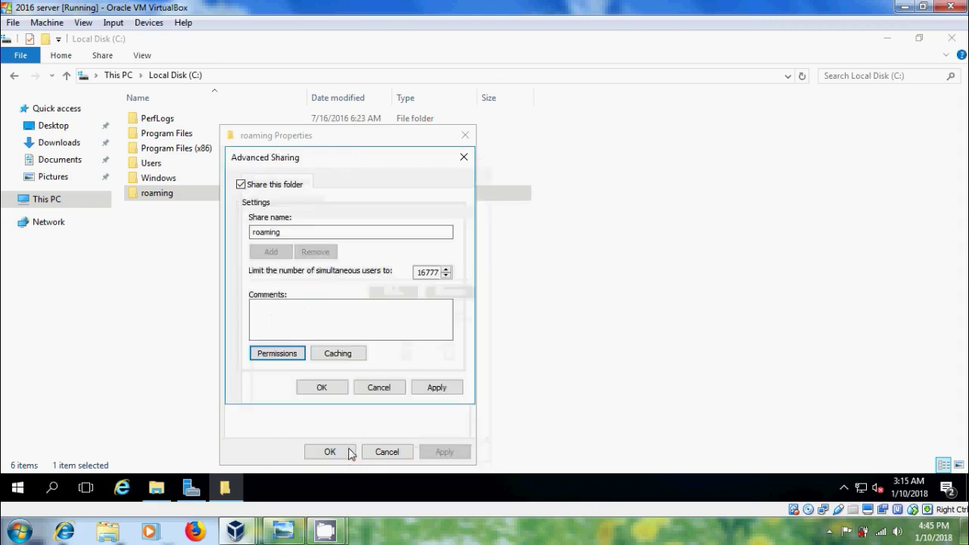
{"action": "left_click", "coordinate": [436, 393]}
{"action": "left_click", "coordinate": [338, 393]}
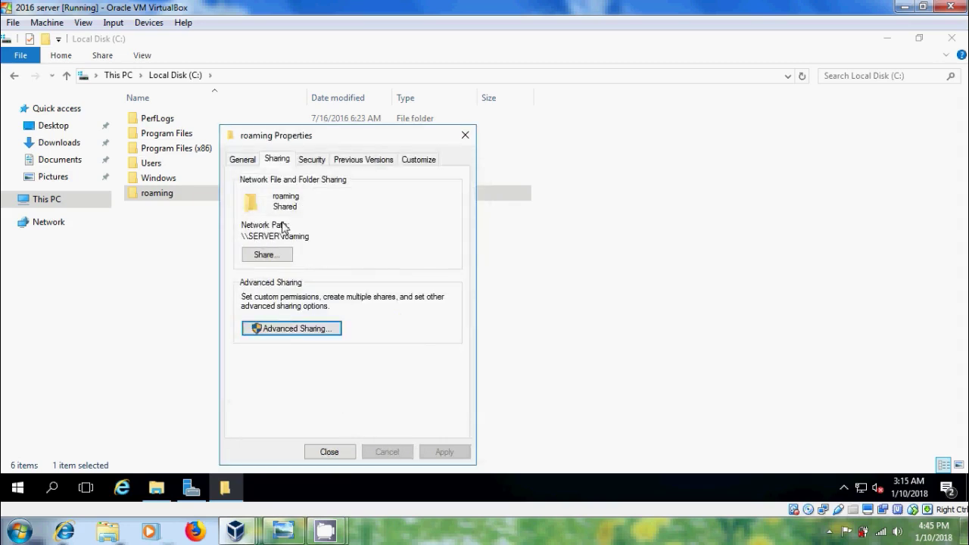
{"action": "left_click", "coordinate": [337, 452]}
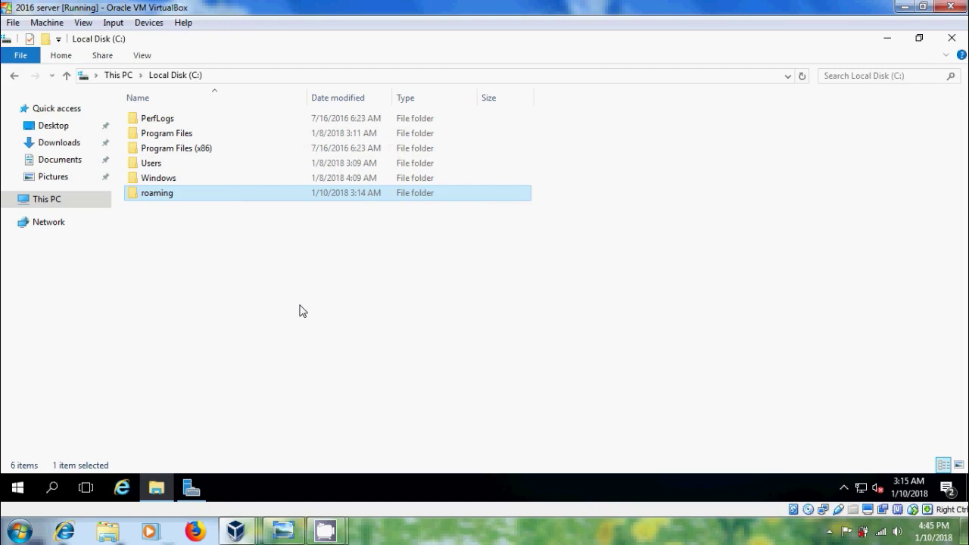
Step: Launch Active Directory Users and Computers from Server Manager and select the Administrator account
{"action": "left_click", "coordinate": [191, 487]}
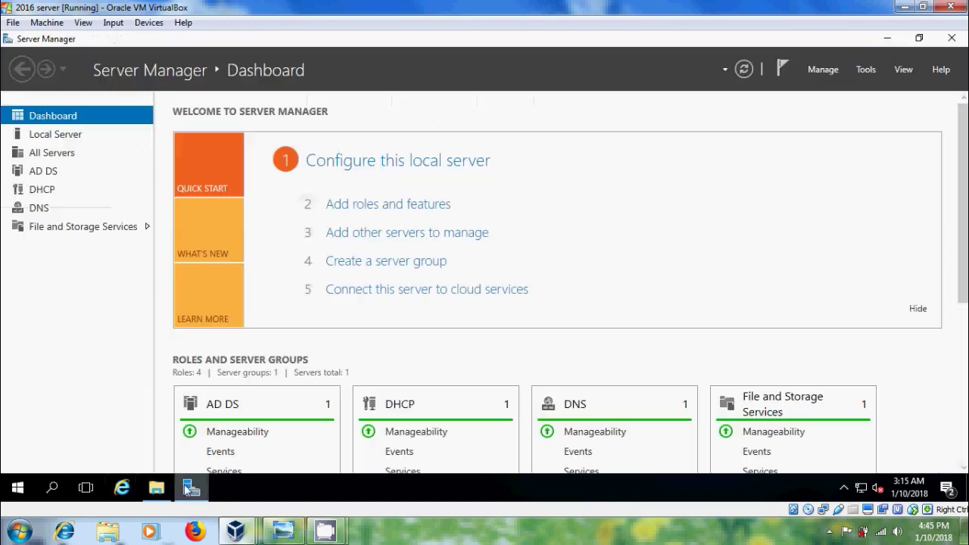
{"action": "left_click", "coordinate": [863, 70]}
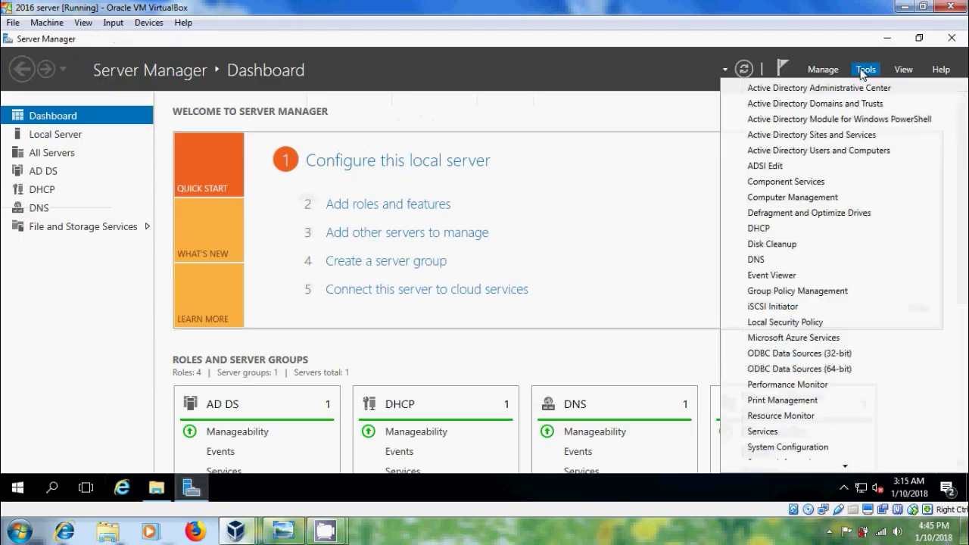
{"action": "left_click", "coordinate": [842, 154]}
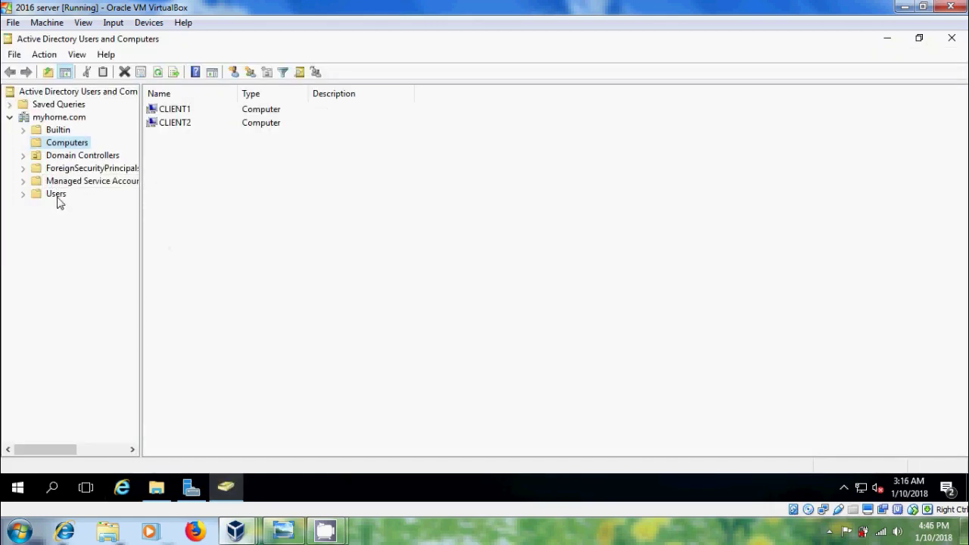
{"action": "left_click", "coordinate": [57, 195]}
{"action": "left_click", "coordinate": [198, 111]}
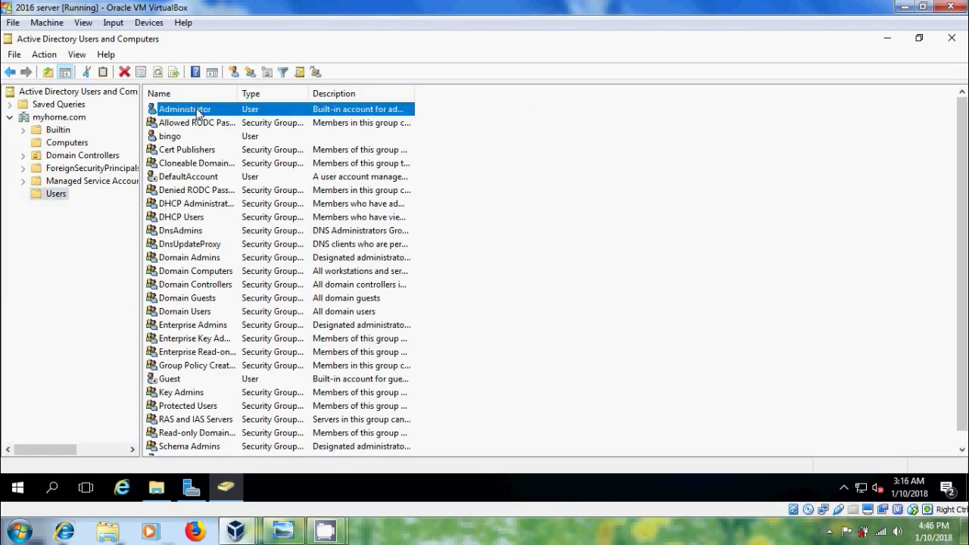
Step: Copy Administrator into a new user with first name and logon name sheela
{"action": "right_click", "coordinate": [197, 111]}
{"action": "left_click", "coordinate": [219, 116]}
{"action": "type", "text": "sheela"}
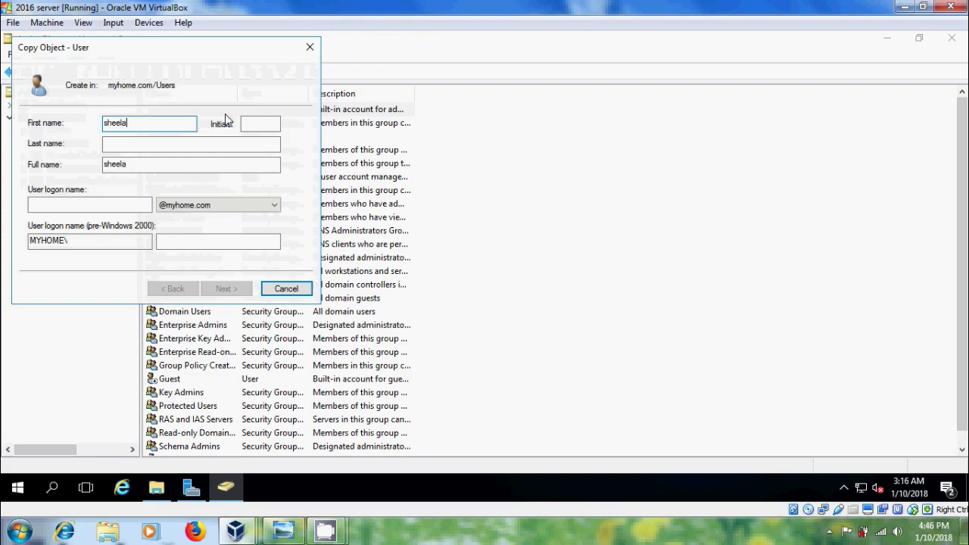
{"action": "left_click", "coordinate": [131, 207]}
{"action": "type", "text": "s"}
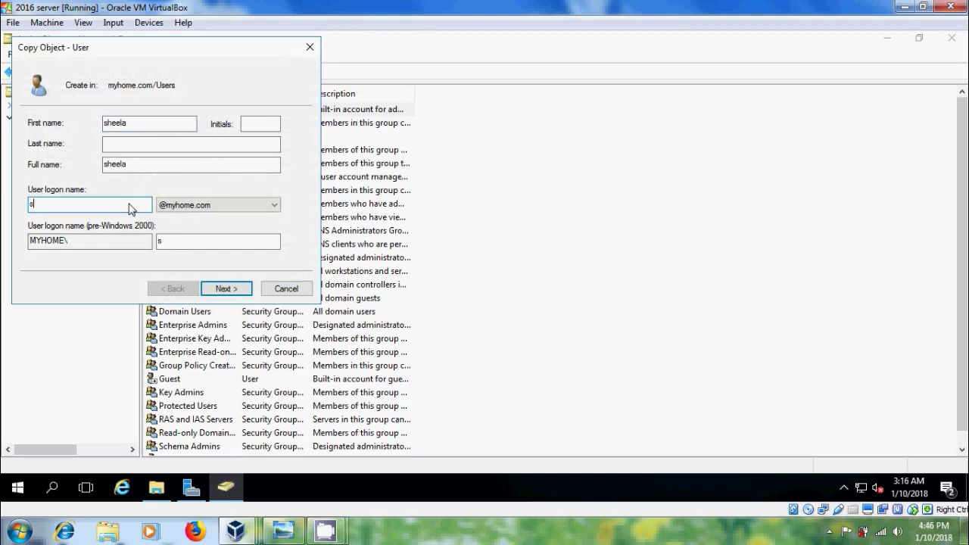
{"action": "type", "text": "heela"}
Step: Give sheela a password she cannot change and finish creating the account
{"action": "left_click", "coordinate": [227, 289]}
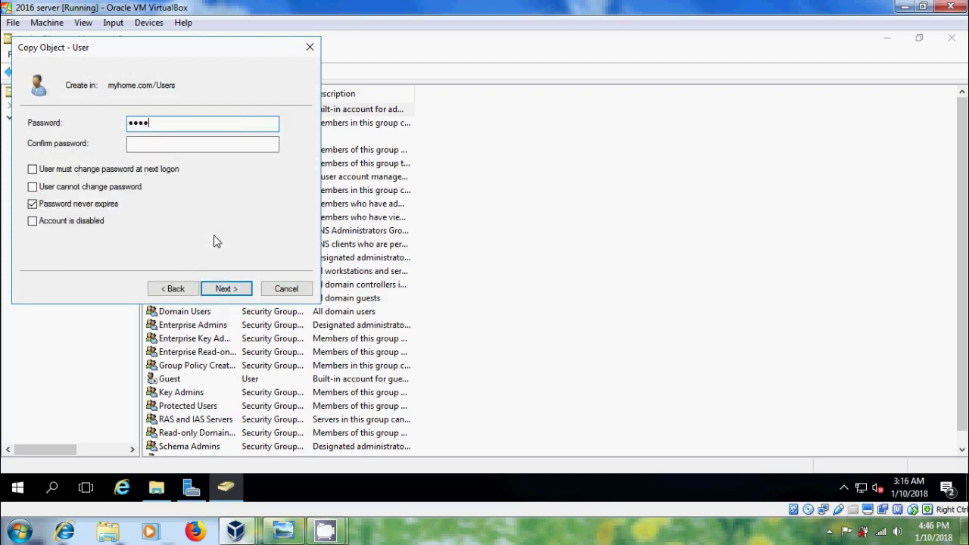
{"action": "key", "text": "Tab"}
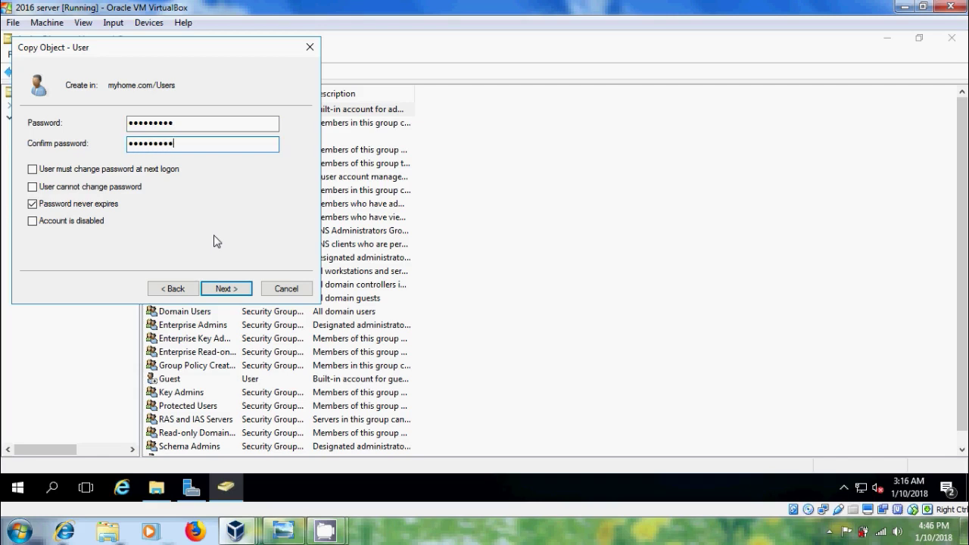
{"action": "left_click", "coordinate": [32, 187]}
{"action": "left_click", "coordinate": [244, 292]}
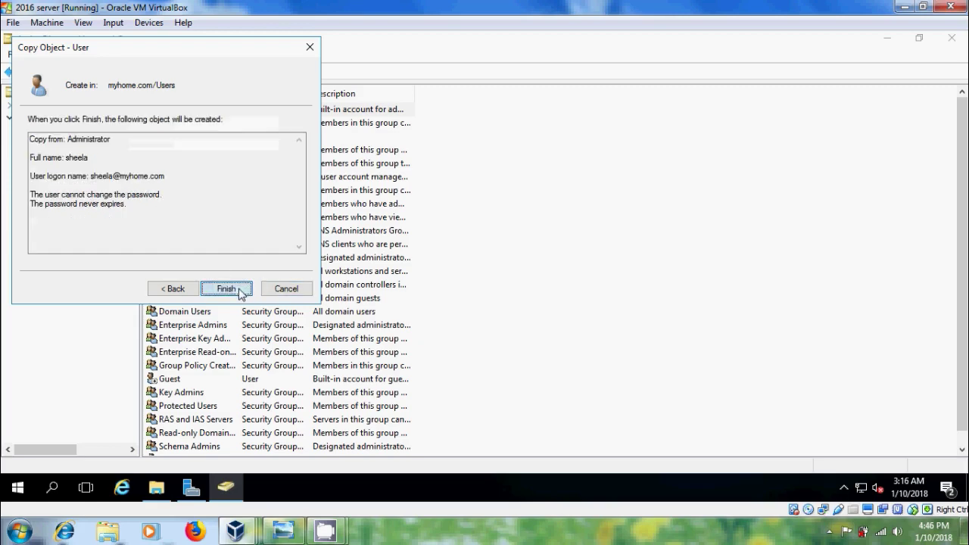
{"action": "left_click", "coordinate": [226, 289]}
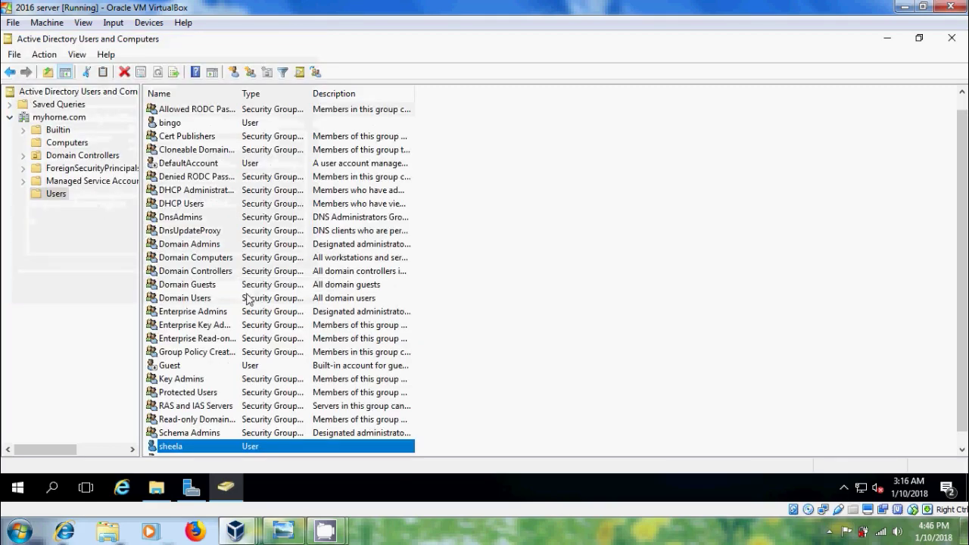
Step: Set sheela's Profile path to \\server\roaming\sheela and apply it
{"action": "right_click", "coordinate": [192, 448]}
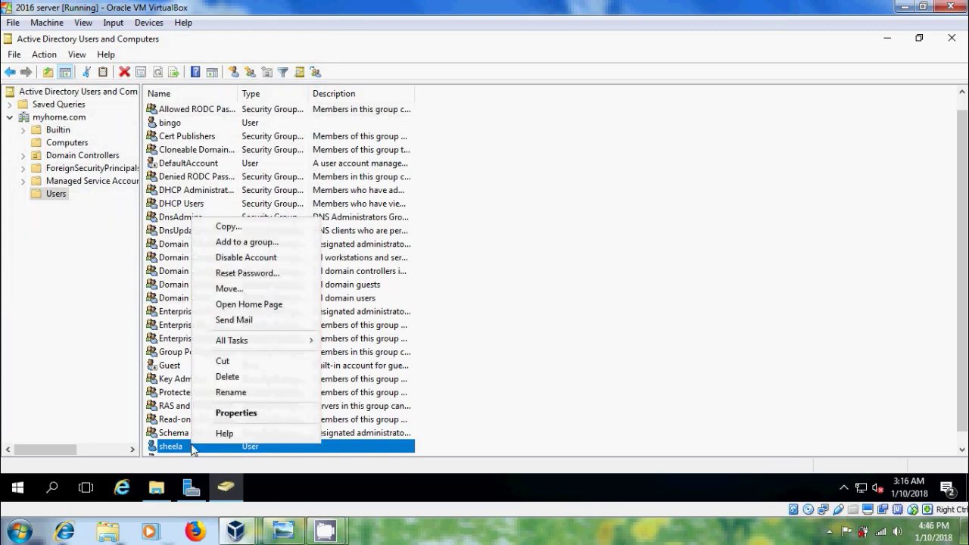
{"action": "left_click", "coordinate": [245, 414]}
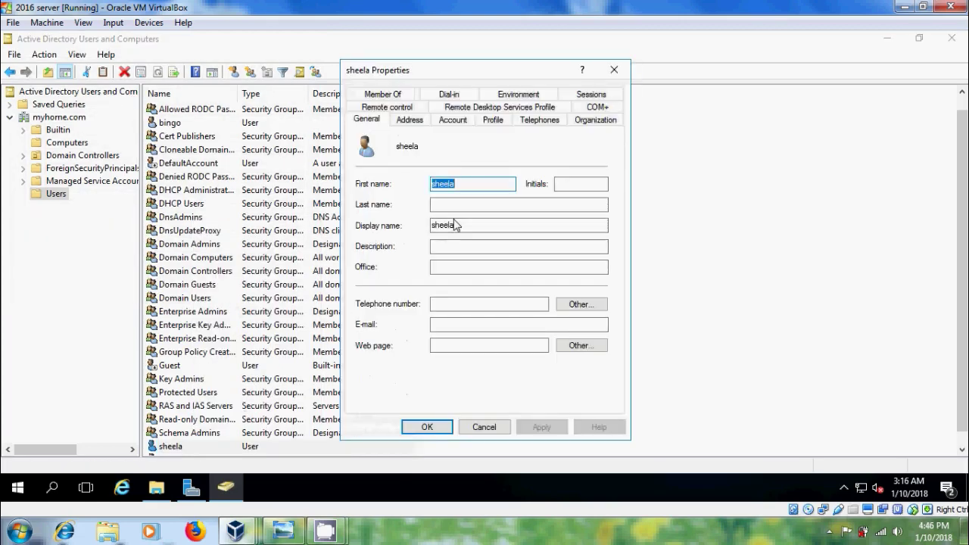
{"action": "left_click", "coordinate": [496, 121]}
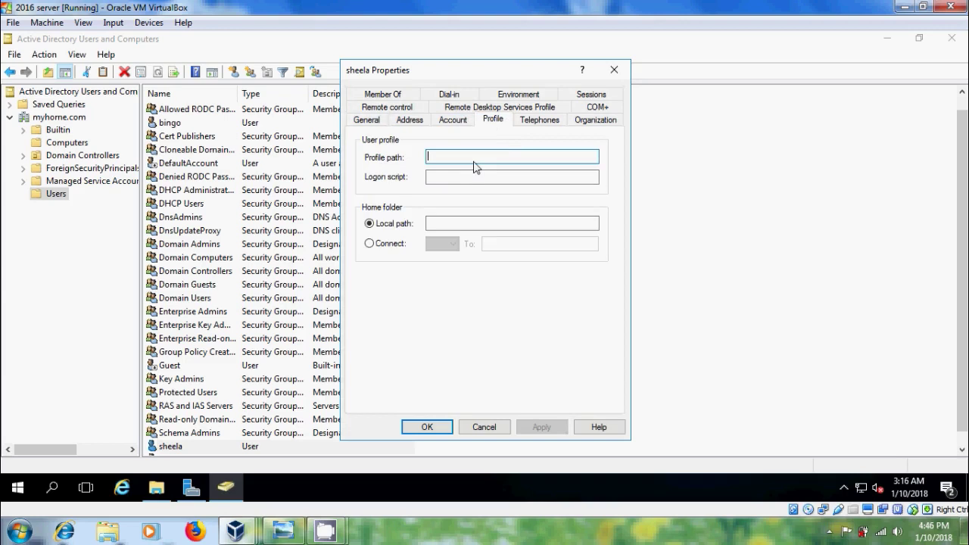
{"action": "type", "text": "\\\\server\\r"}
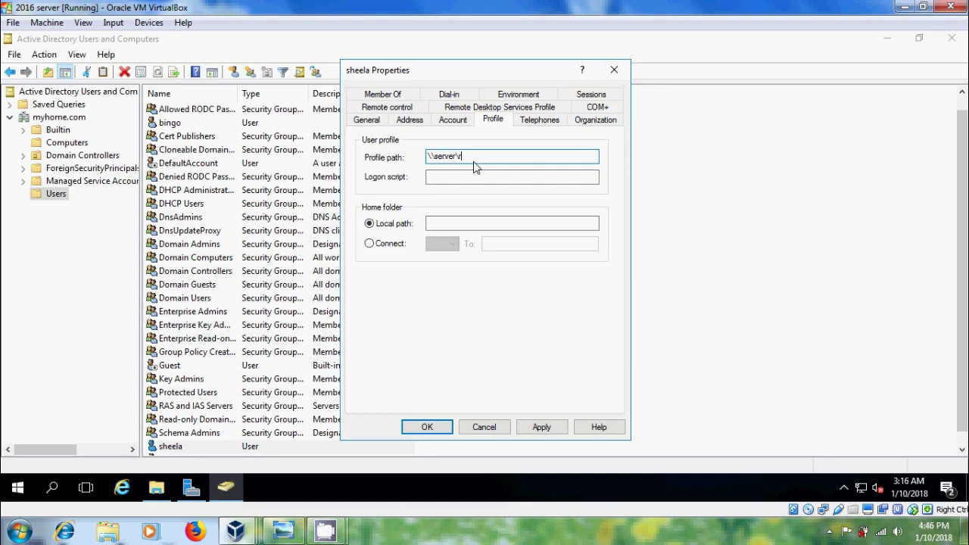
{"action": "type", "text": "ing\\sheela"}
{"action": "left_click", "coordinate": [538, 429]}
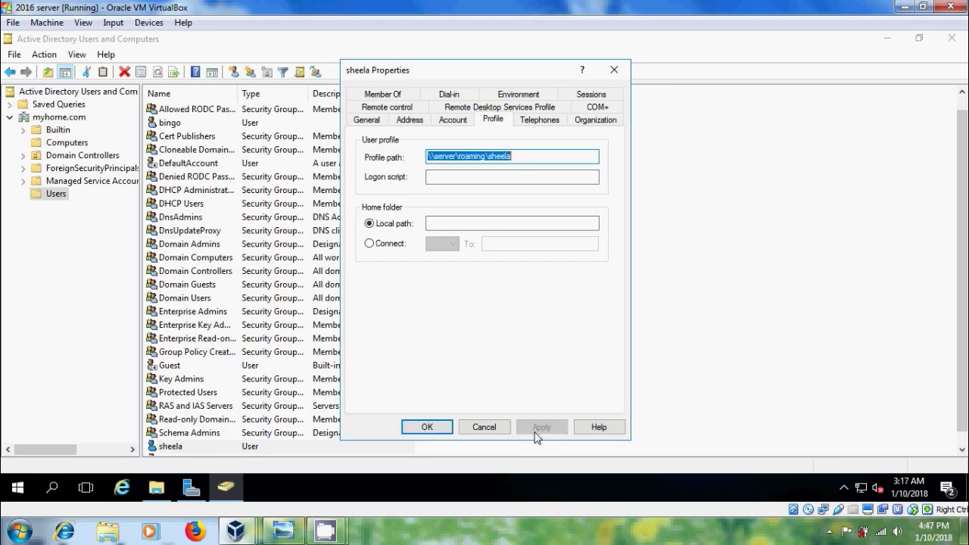
{"action": "left_click", "coordinate": [428, 426]}
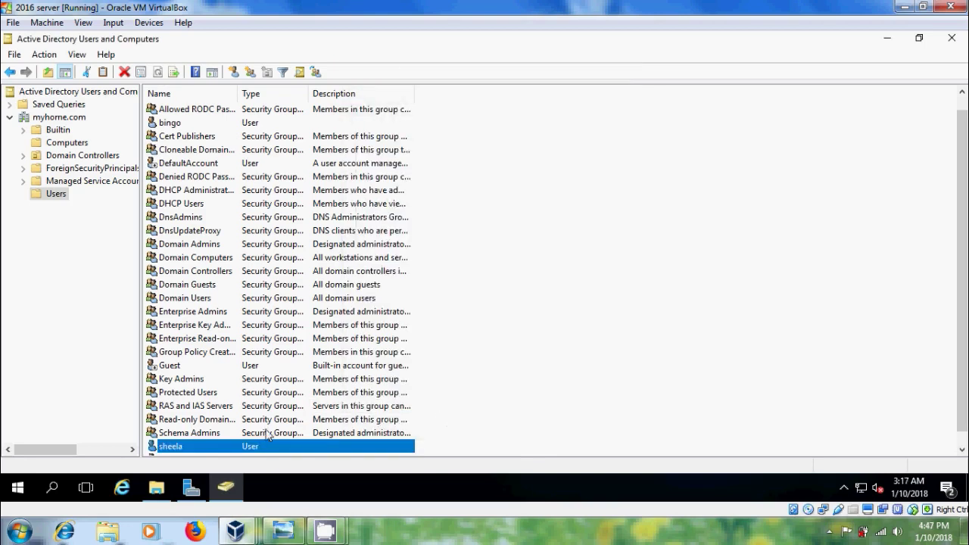
Step: Open the roaming folder on the server's C: drive to check it is empty
{"action": "left_click", "coordinate": [153, 491]}
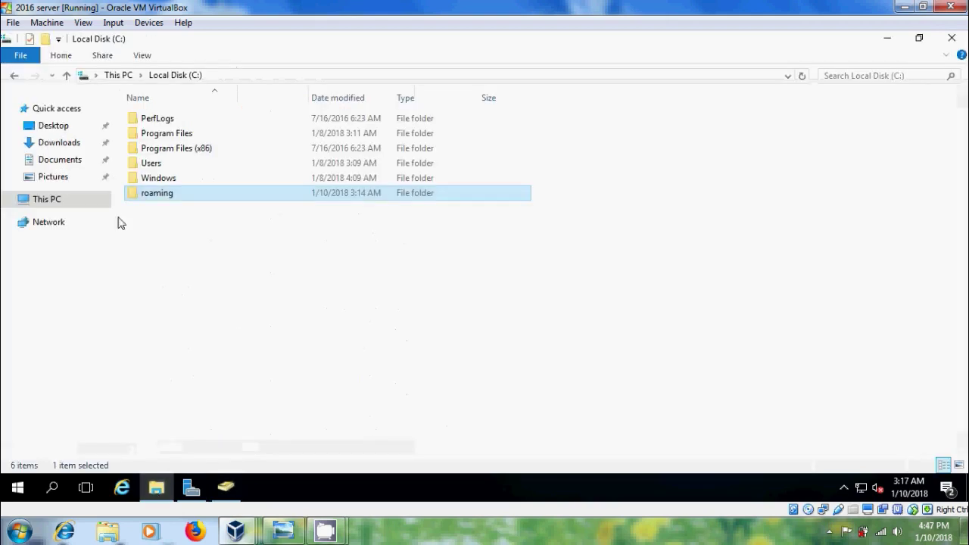
{"action": "double_click", "coordinate": [198, 198]}
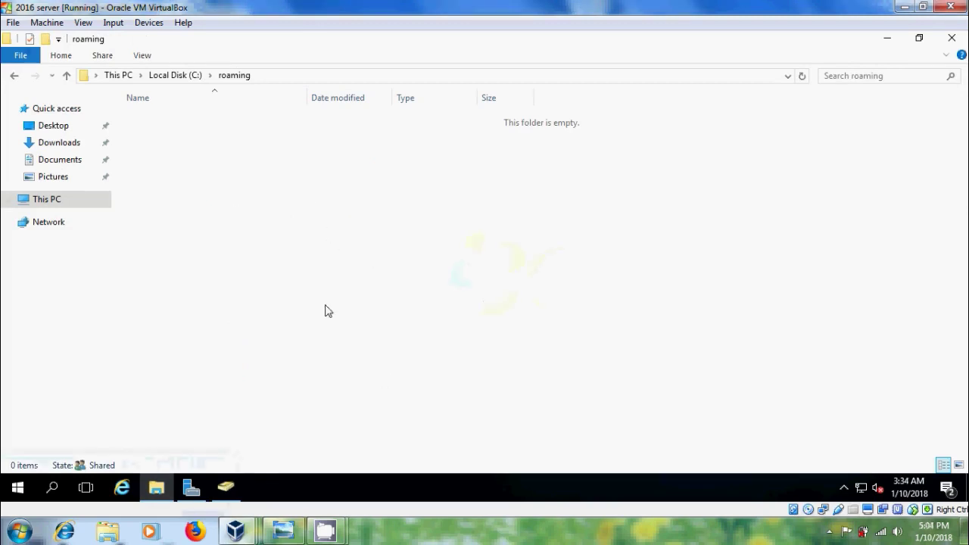
{"action": "mouse_move", "coordinate": [236, 531]}
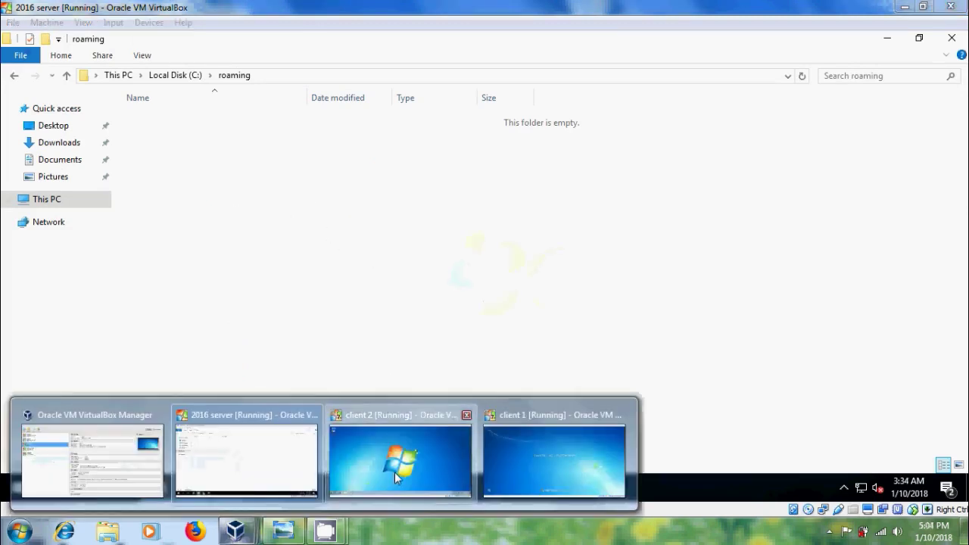
Step: Switch to the client 2 VM and log off its current user
{"action": "left_click", "coordinate": [394, 470]}
{"action": "left_click", "coordinate": [20, 488]}
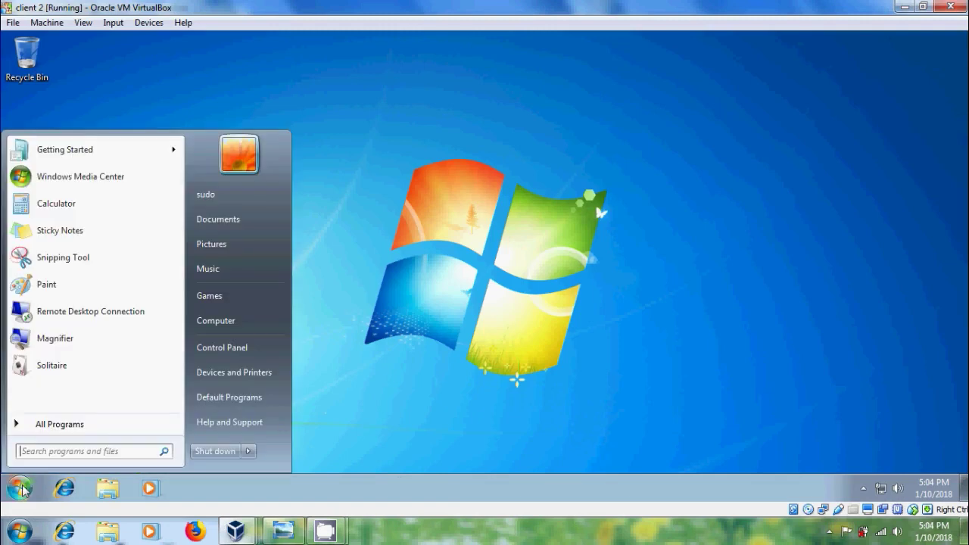
{"action": "mouse_move", "coordinate": [250, 451]}
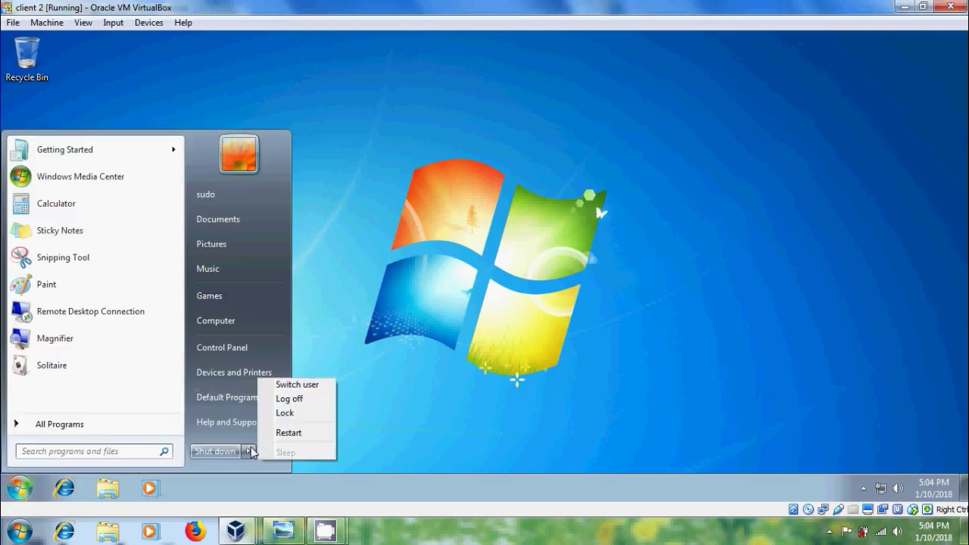
{"action": "left_click", "coordinate": [314, 403]}
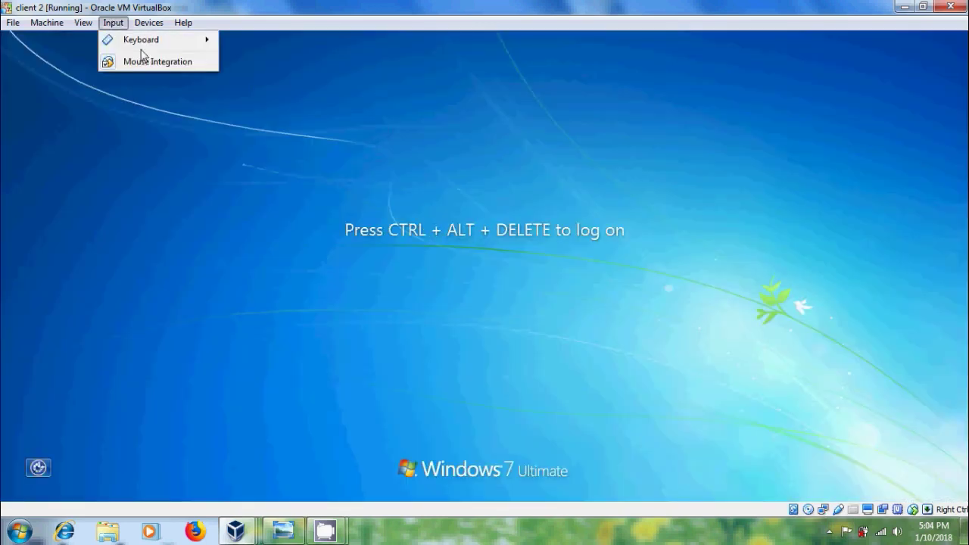
Step: Sign in to client 2 as Sheela via Ctrl-Alt-Del and Other User, entering her password
{"action": "mouse_move", "coordinate": [140, 40]}
{"action": "left_click", "coordinate": [279, 68]}
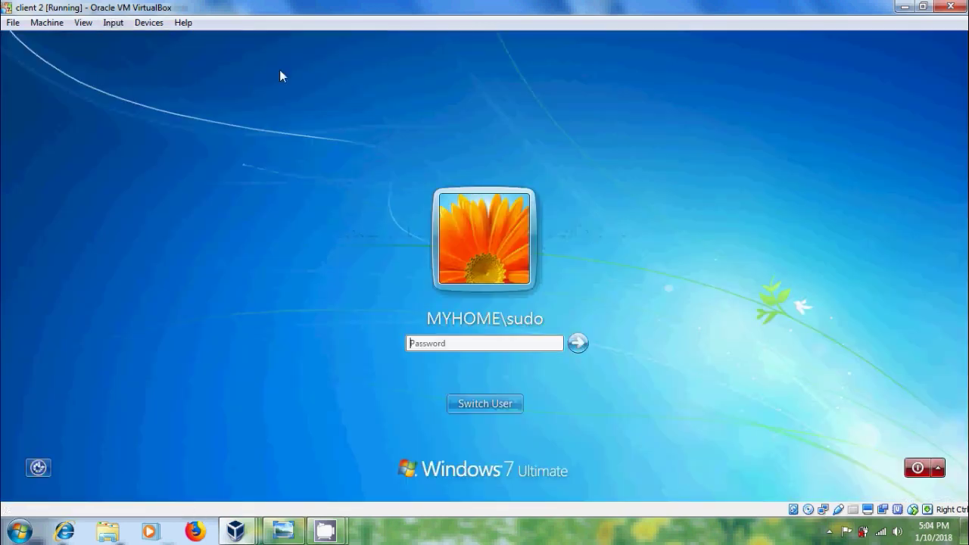
{"action": "left_click", "coordinate": [500, 404]}
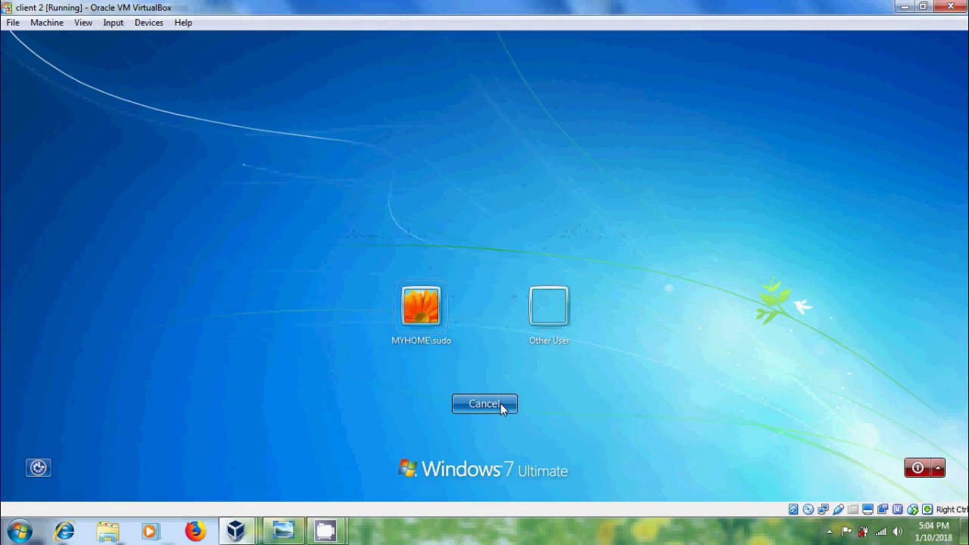
{"action": "left_click", "coordinate": [547, 311]}
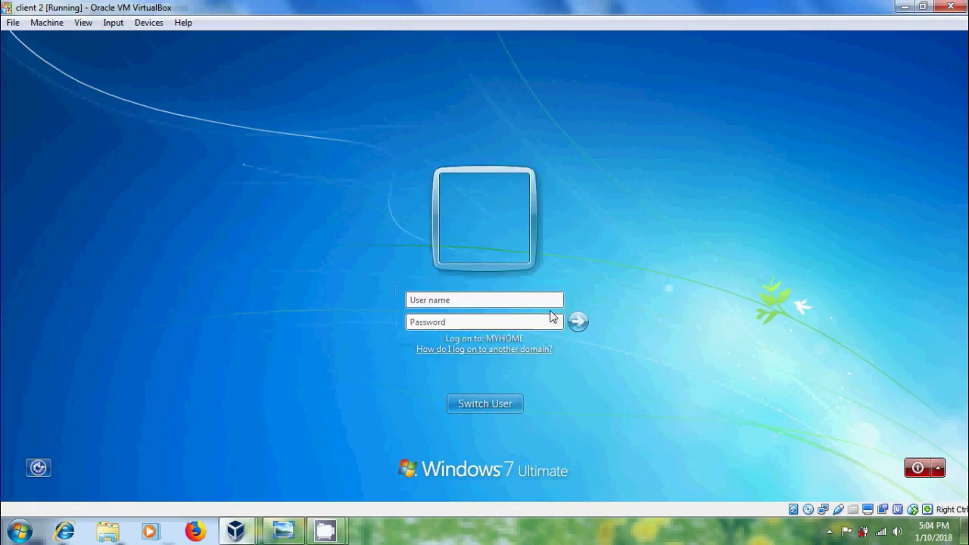
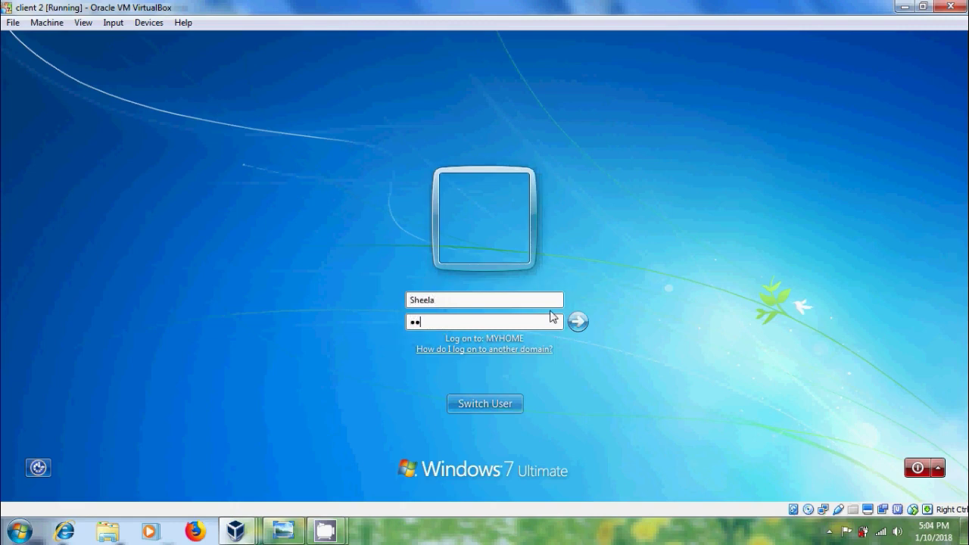
{"action": "key", "text": "Return"}
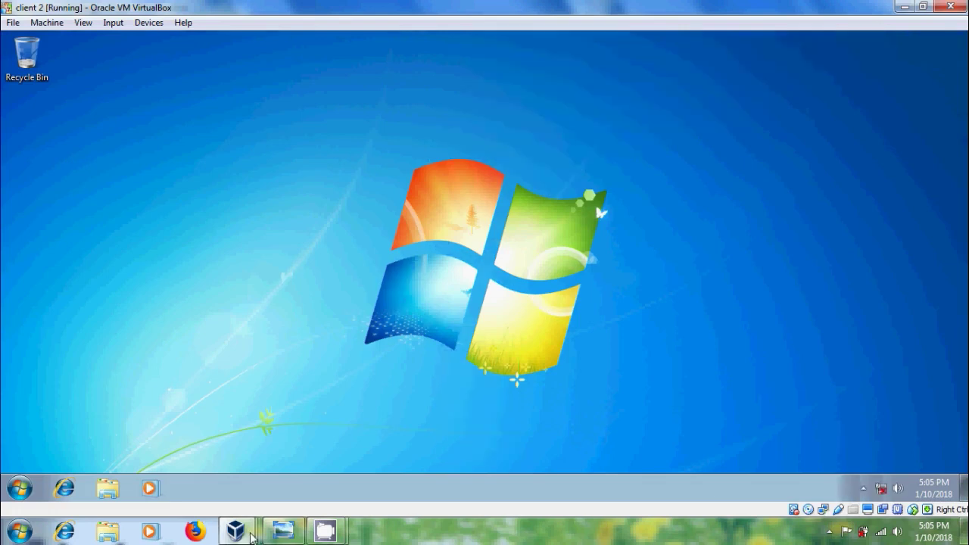
Step: Check the server's roaming folder now holds sheela.V2, then return to client 2
{"action": "mouse_move", "coordinate": [236, 530]}
{"action": "left_click", "coordinate": [251, 467]}
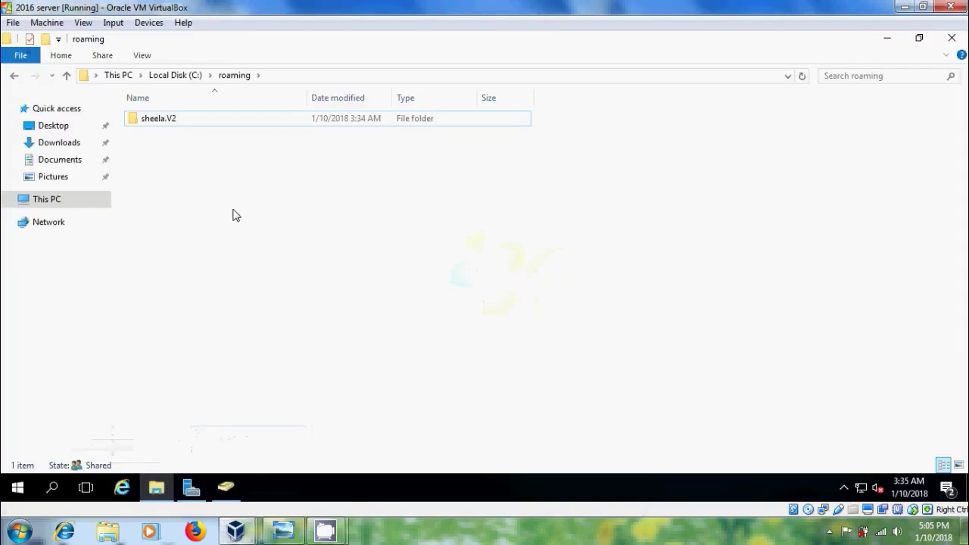
{"action": "left_click", "coordinate": [167, 130]}
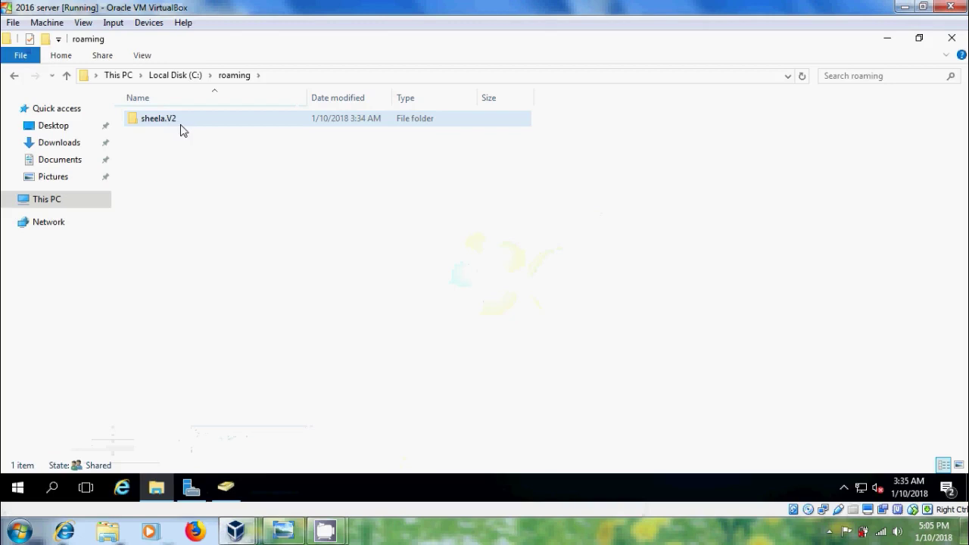
{"action": "left_click", "coordinate": [283, 394]}
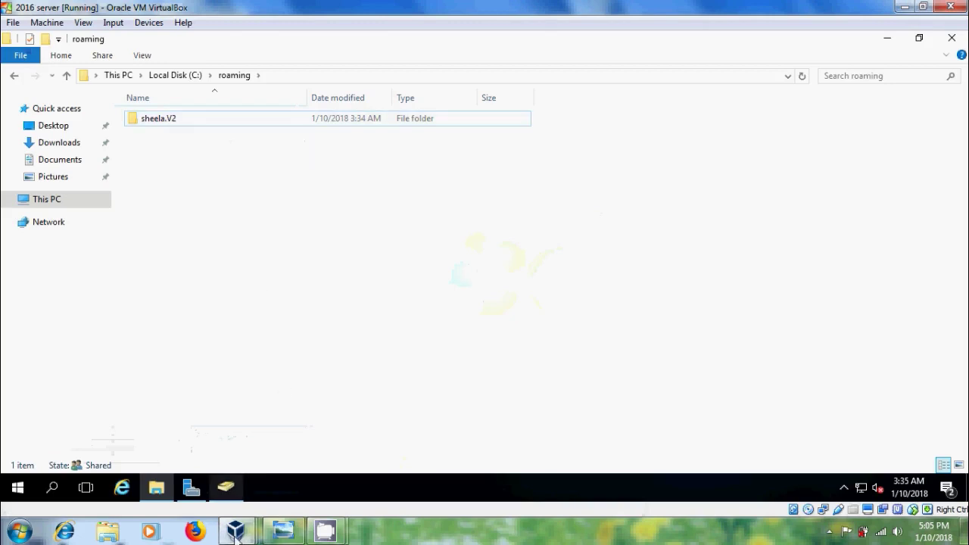
{"action": "mouse_move", "coordinate": [235, 530]}
{"action": "left_click", "coordinate": [385, 462]}
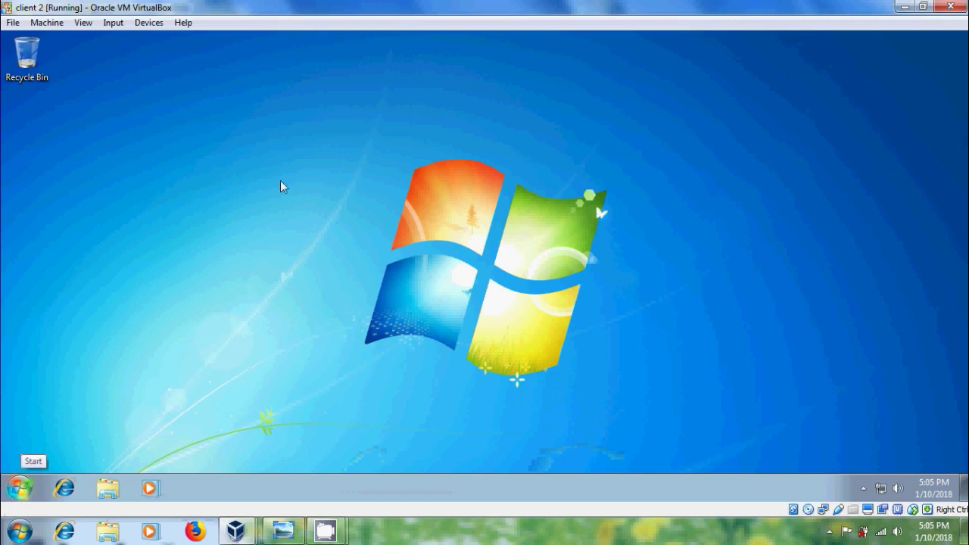
Step: Change client 2's desktop background to the sunset lake picture
{"action": "right_click", "coordinate": [281, 128]}
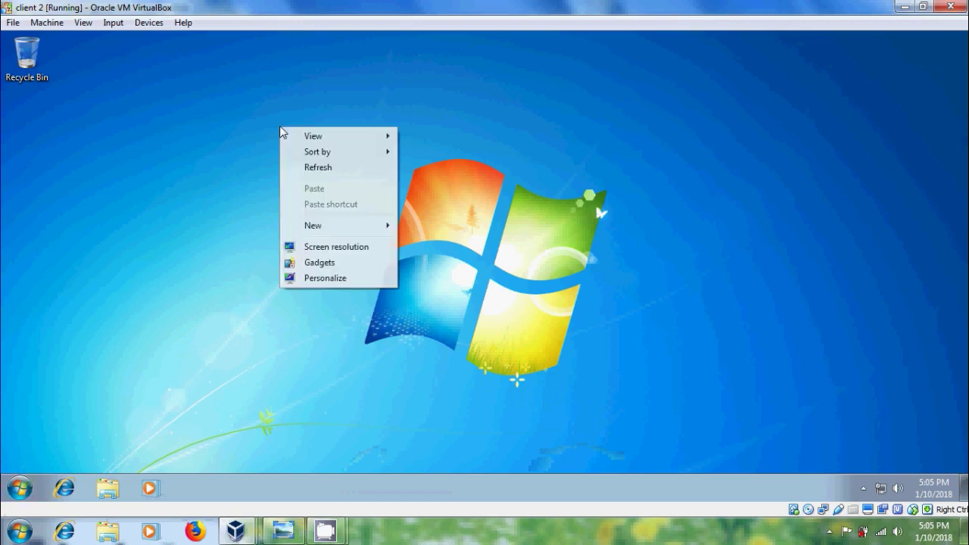
{"action": "left_click", "coordinate": [337, 279]}
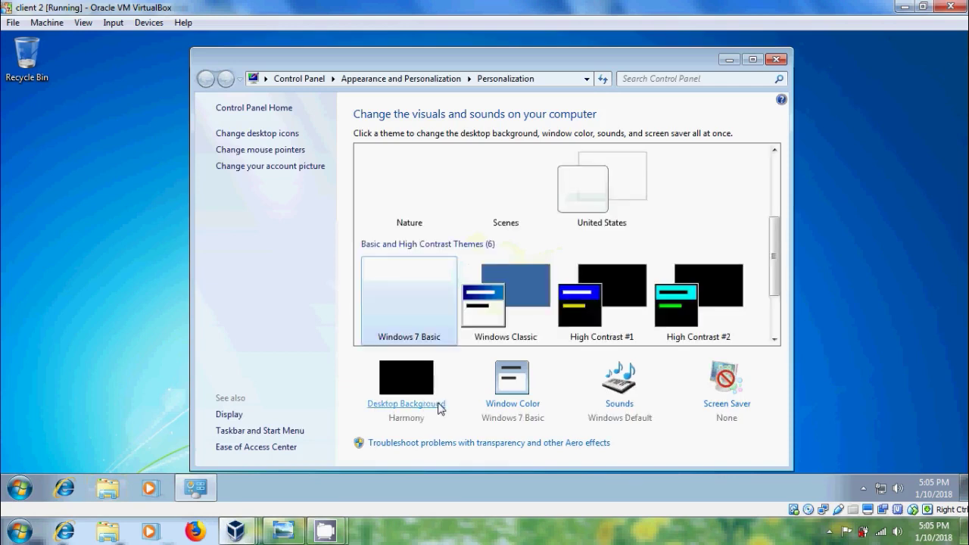
{"action": "left_click", "coordinate": [439, 405]}
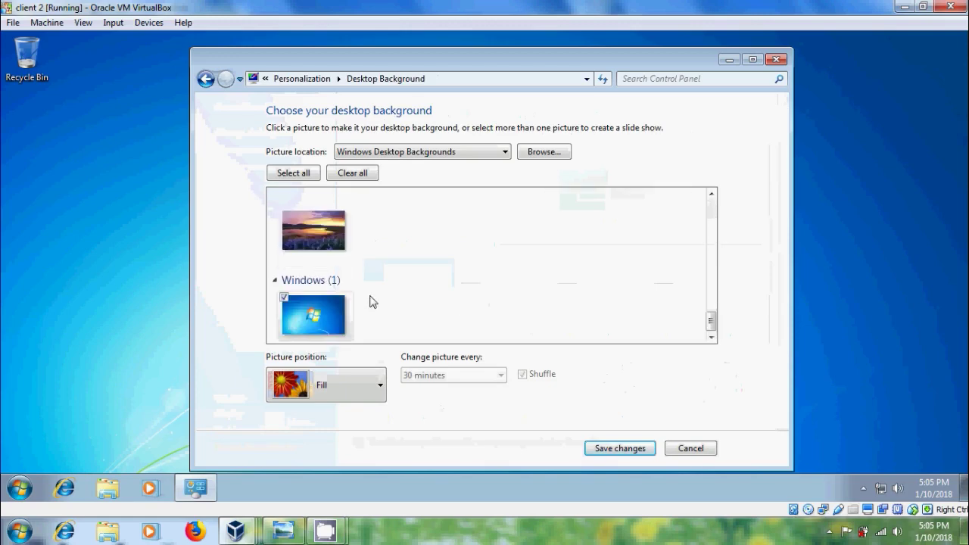
{"action": "left_click", "coordinate": [308, 218]}
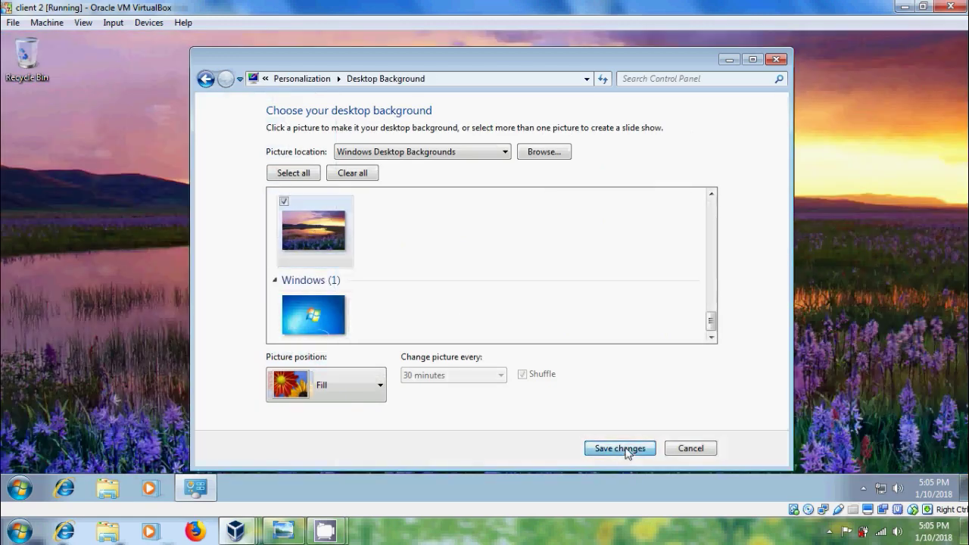
{"action": "left_click", "coordinate": [624, 449]}
{"action": "left_click", "coordinate": [775, 62]}
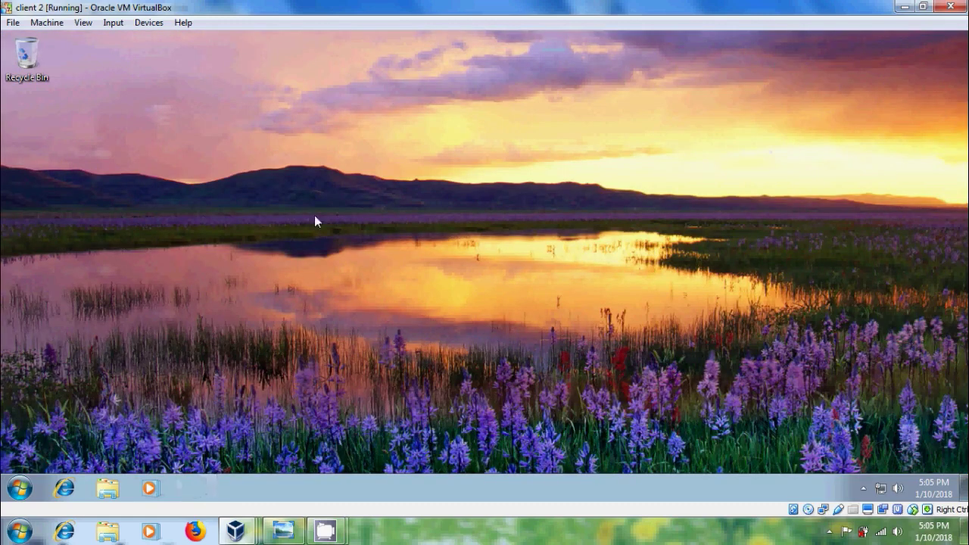
Step: Create a new desktop folder and a text document named 'hai'
{"action": "right_click", "coordinate": [237, 106]}
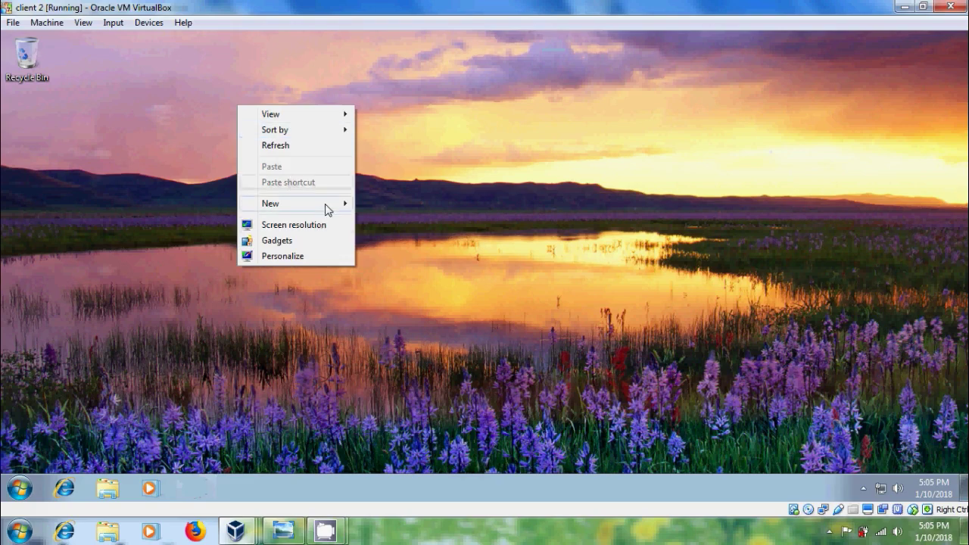
{"action": "left_click", "coordinate": [415, 203]}
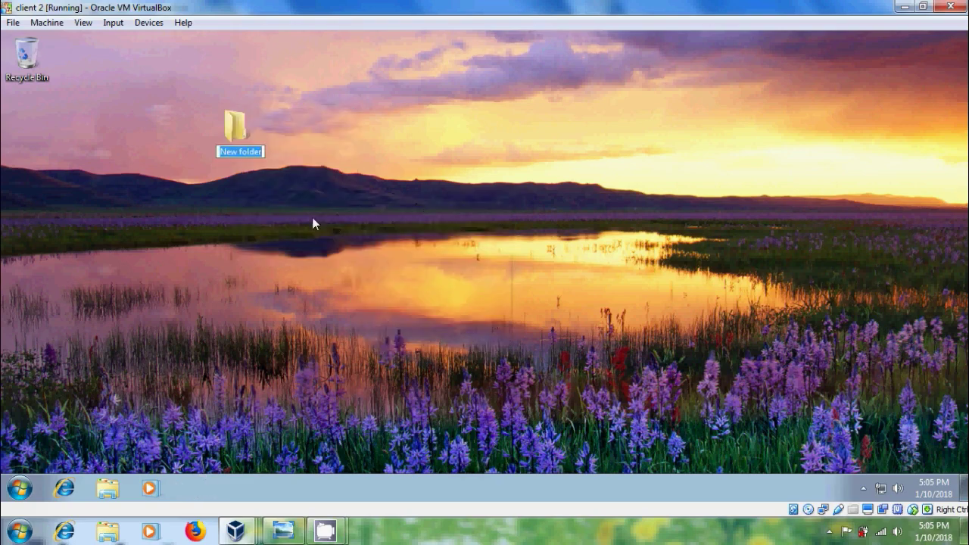
{"action": "key", "text": "Return"}
{"action": "right_click", "coordinate": [301, 253]}
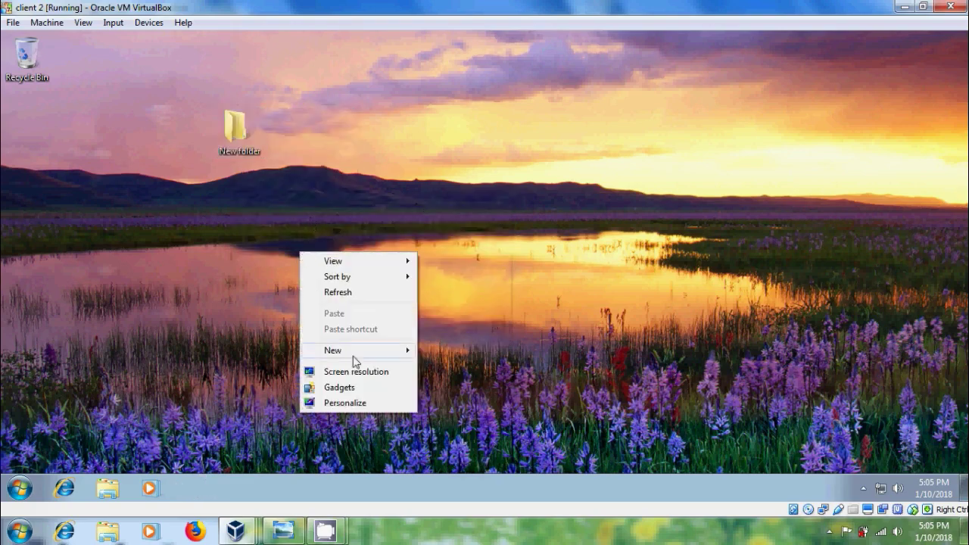
{"action": "mouse_move", "coordinate": [333, 350]}
{"action": "left_click", "coordinate": [466, 449]}
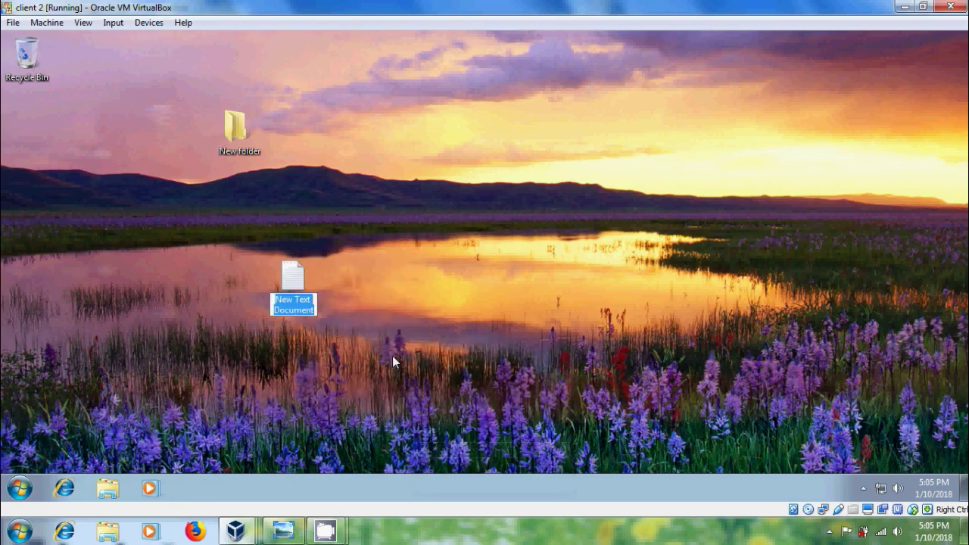
{"action": "type", "text": "hai"}
{"action": "key", "text": "Return"}
Step: Start a one-suit Beginner game of Spider Solitaire from the Games folder
{"action": "key", "text": "super"}
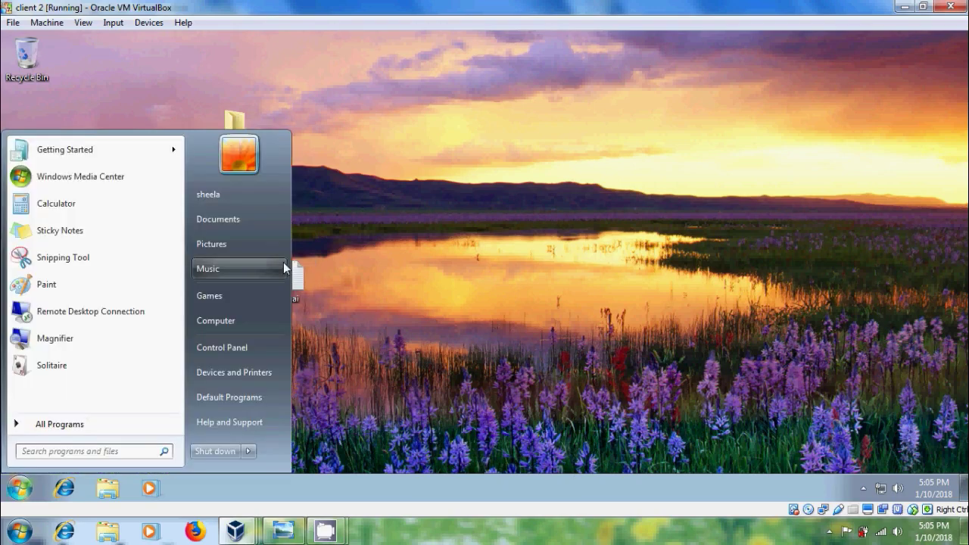
{"action": "left_click", "coordinate": [230, 294]}
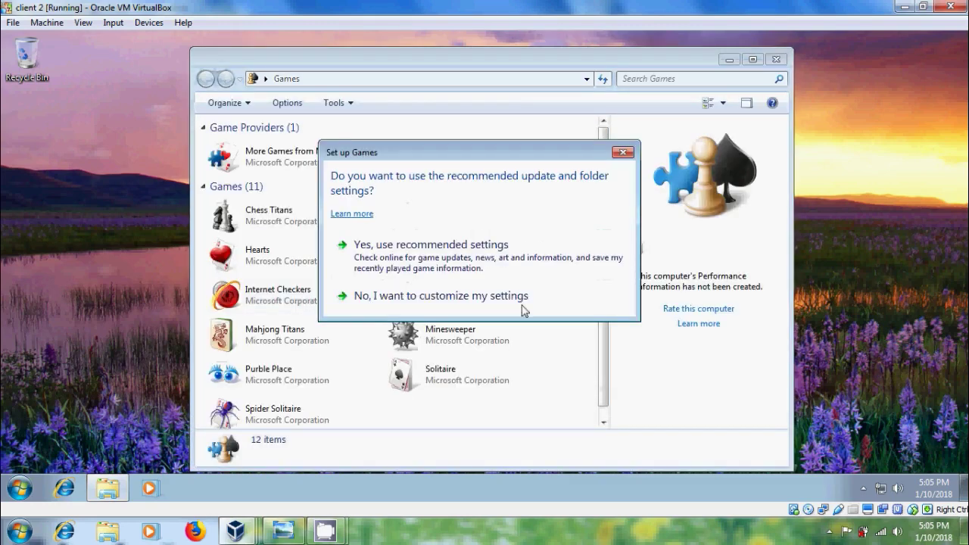
{"action": "left_click", "coordinate": [418, 255]}
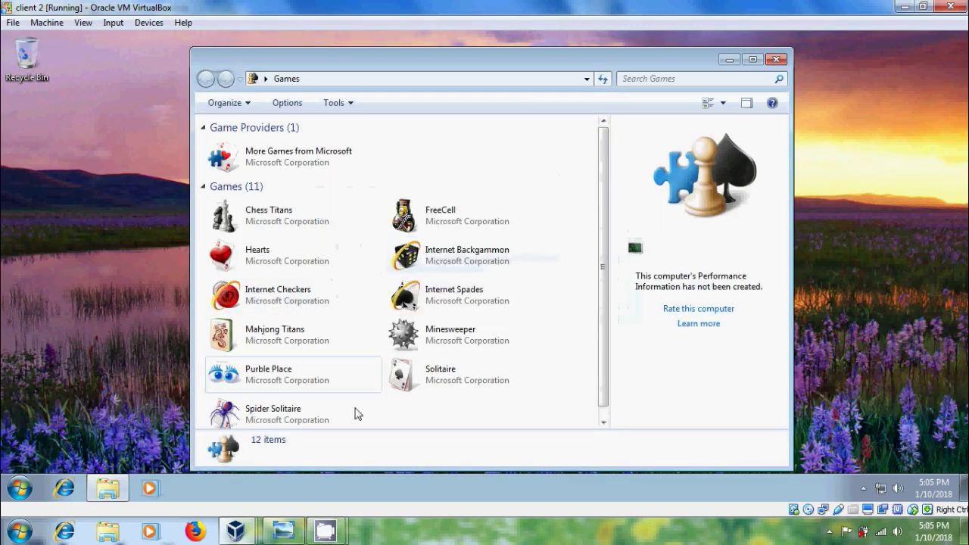
{"action": "double_click", "coordinate": [287, 414]}
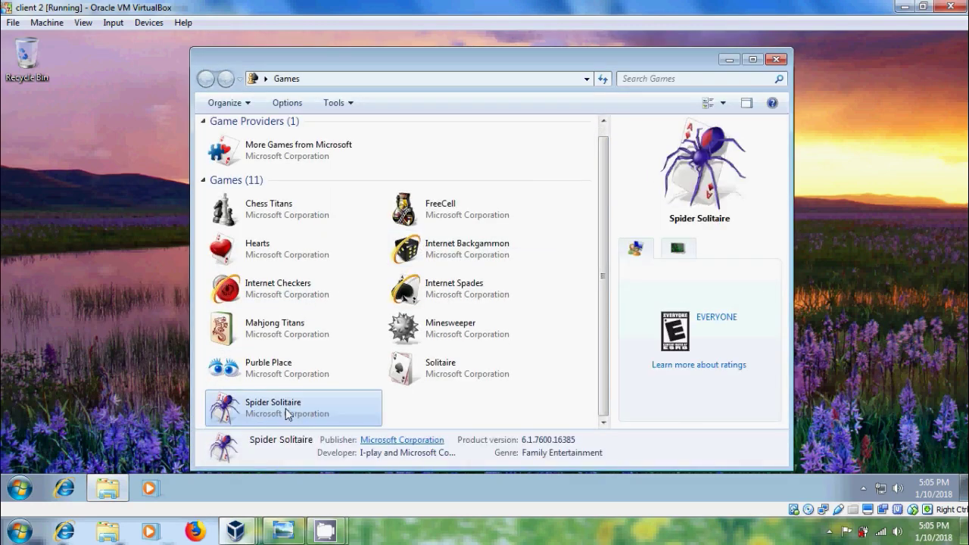
{"action": "left_click", "coordinate": [565, 295]}
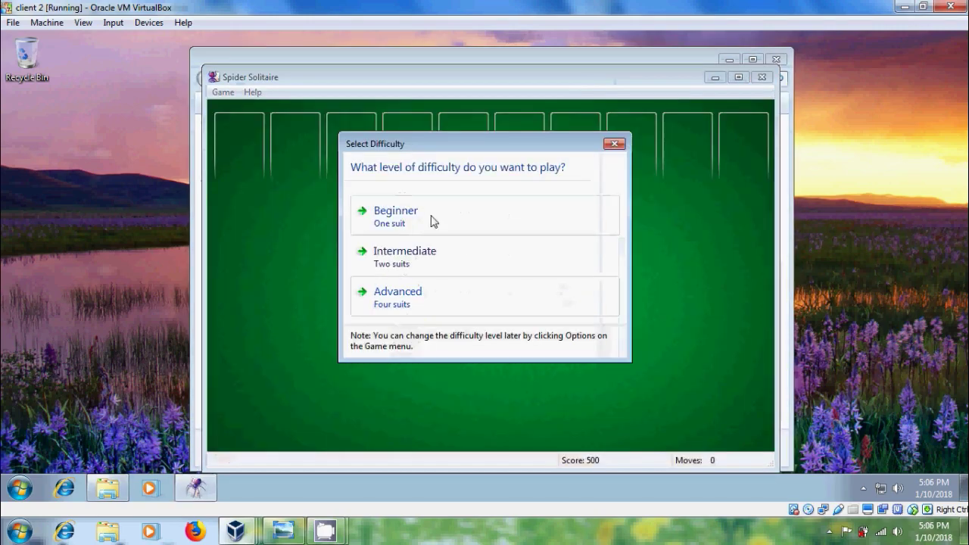
{"action": "left_click", "coordinate": [432, 219]}
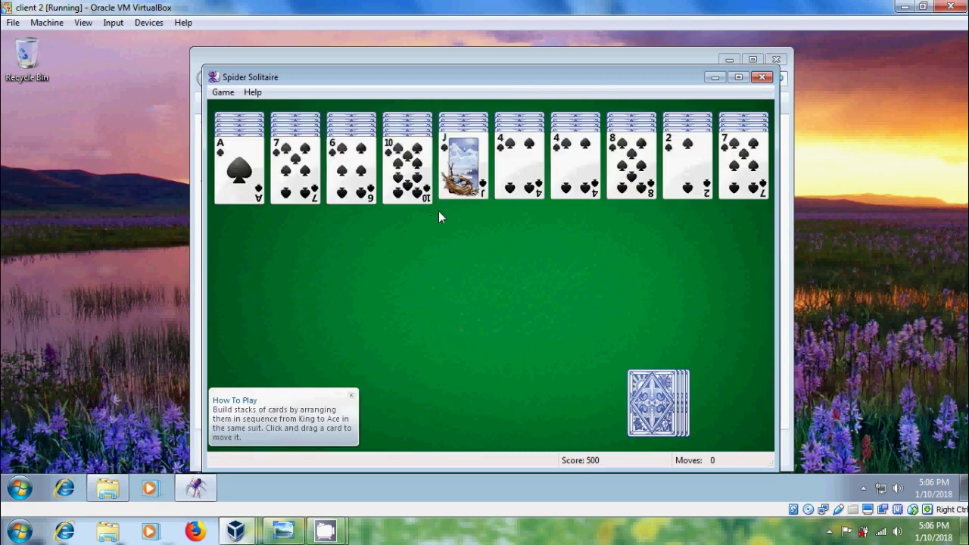
Step: Move the 10 and 6 of spades, then quit saving the game
{"action": "left_click", "coordinate": [409, 174]}
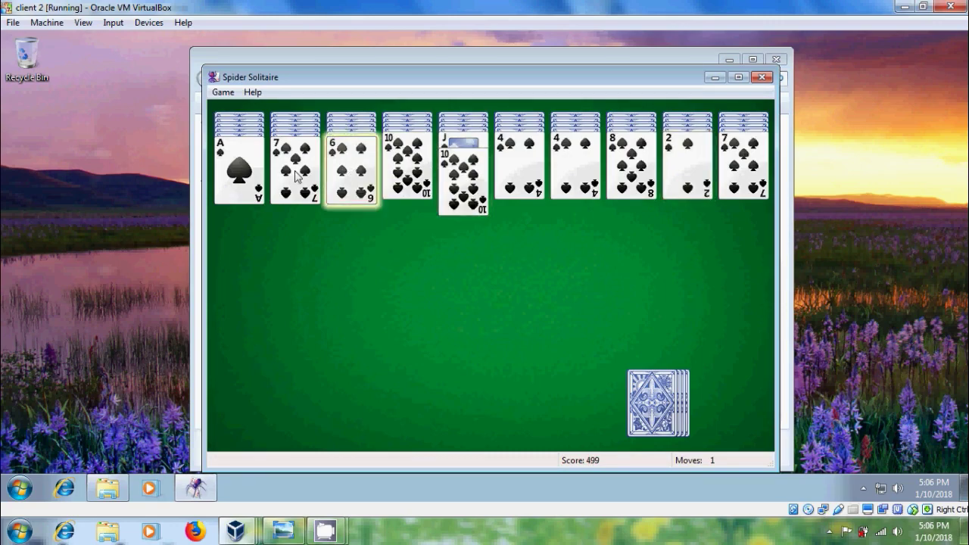
{"action": "left_click_drag", "start_coordinate": [349, 169], "coordinate": [291, 174]}
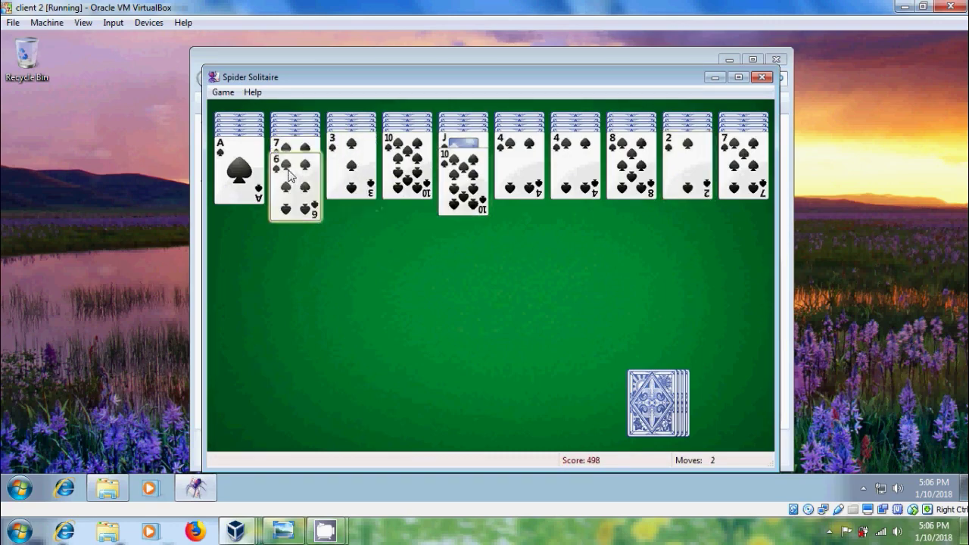
{"action": "left_click", "coordinate": [762, 77]}
{"action": "left_click", "coordinate": [461, 283]}
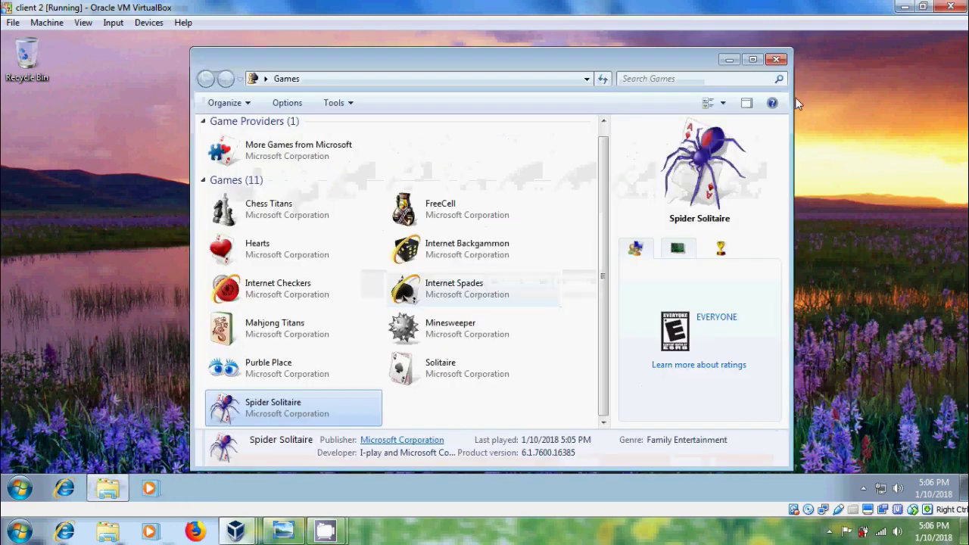
{"action": "left_click", "coordinate": [775, 59]}
Step: Log Sheela off client 2
{"action": "left_click", "coordinate": [18, 485]}
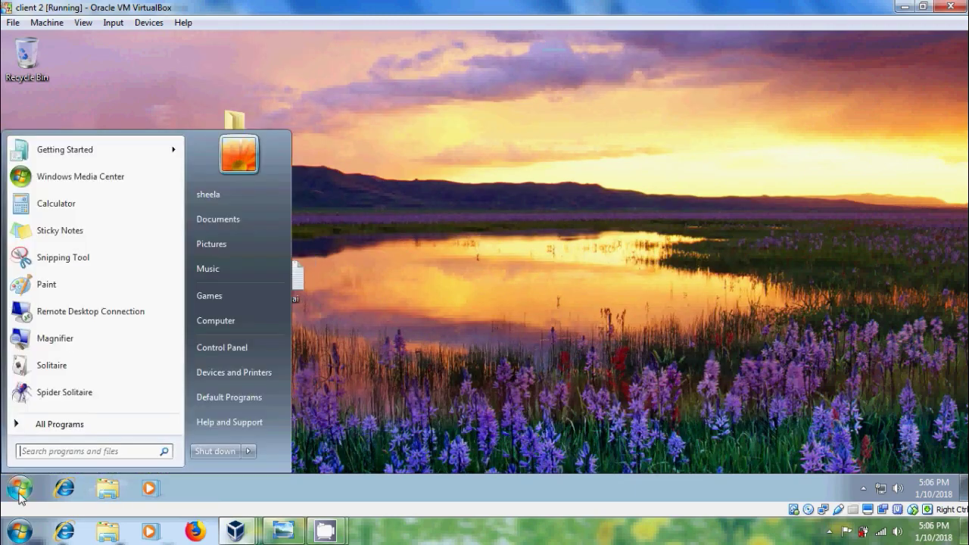
{"action": "left_click", "coordinate": [249, 450]}
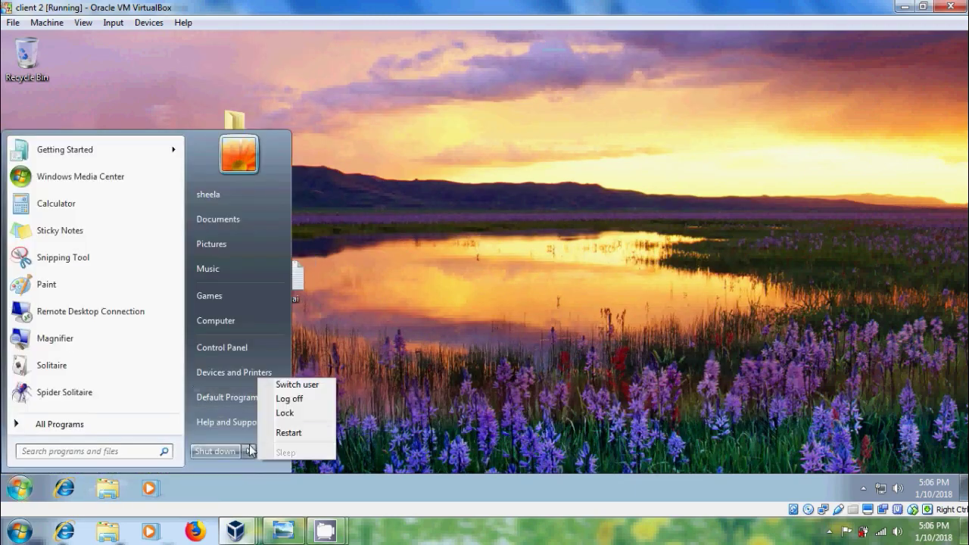
{"action": "left_click", "coordinate": [302, 397]}
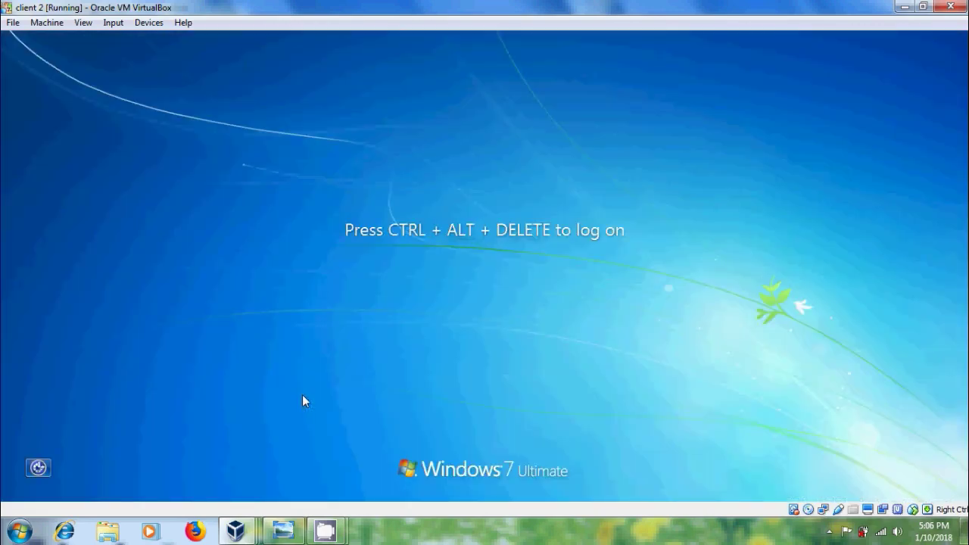
{"action": "mouse_move", "coordinate": [236, 530]}
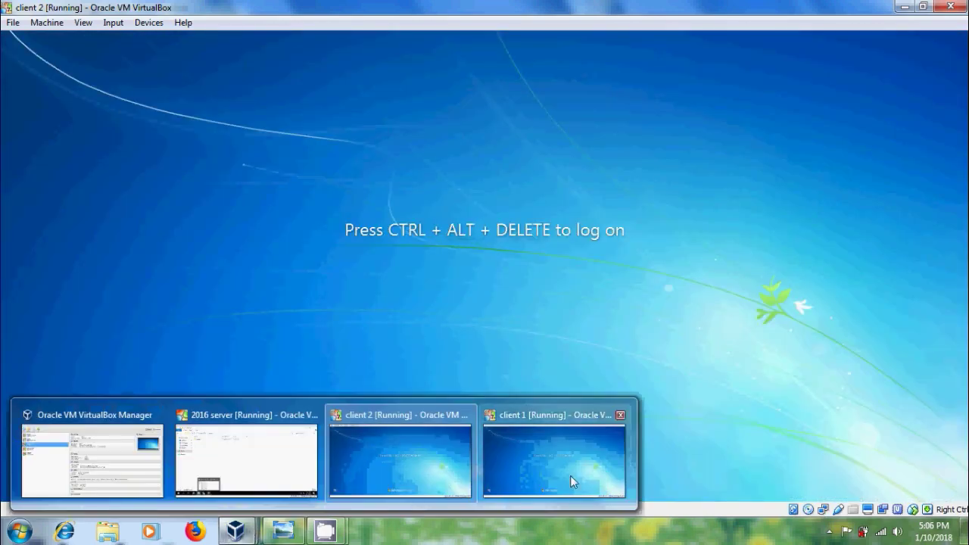
Step: On client 1, send Ctrl-Alt-Del and log on via Other User with the domain user's name and password
{"action": "left_click", "coordinate": [571, 474]}
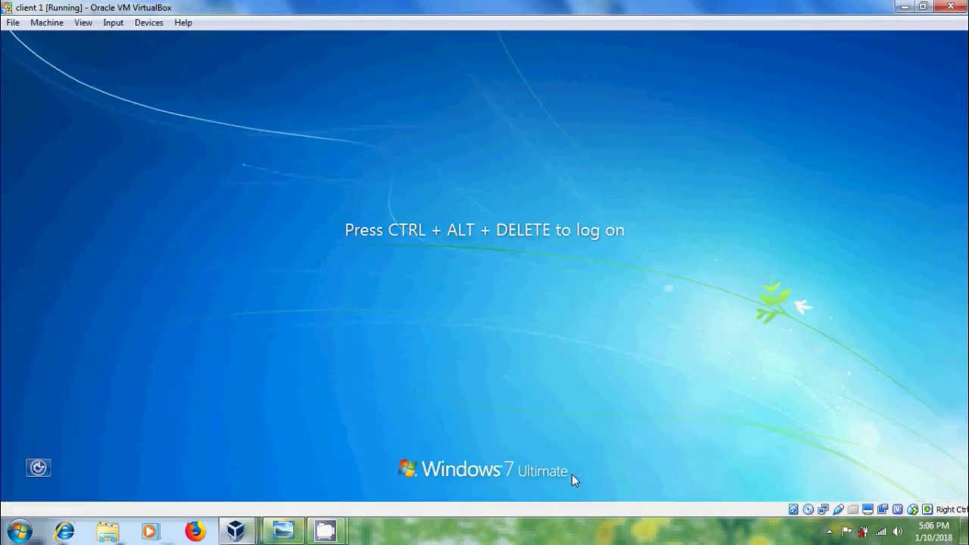
{"action": "left_click", "coordinate": [114, 23]}
{"action": "mouse_move", "coordinate": [141, 39]}
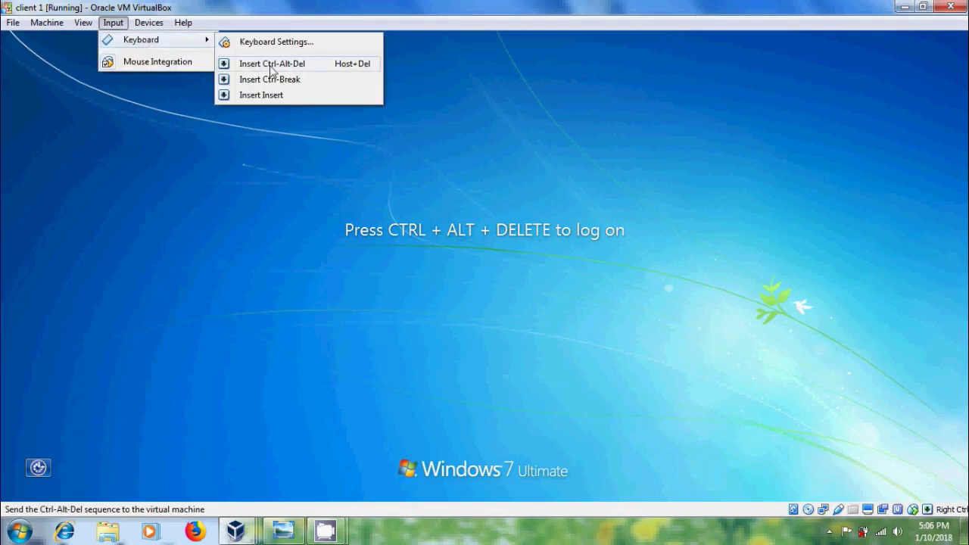
{"action": "left_click", "coordinate": [271, 68]}
{"action": "left_click", "coordinate": [496, 408]}
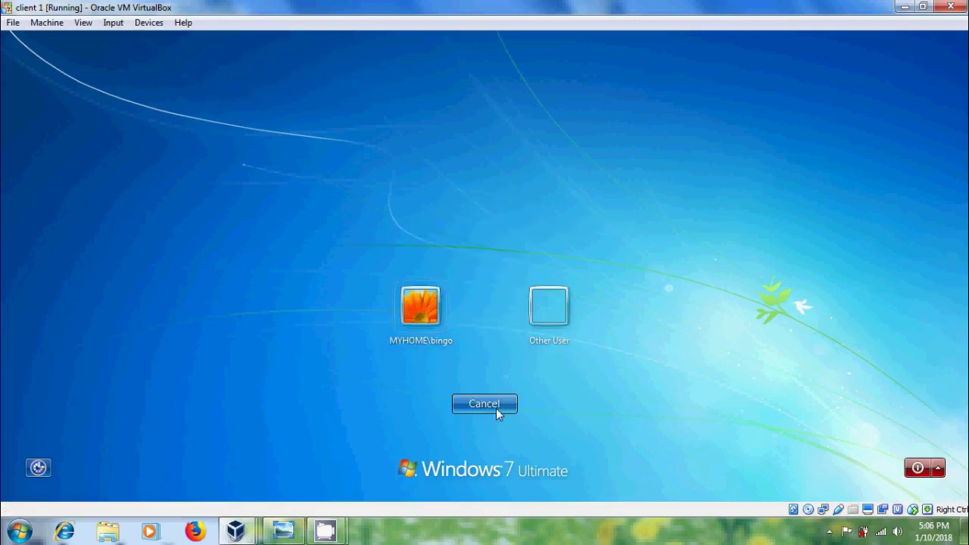
{"action": "left_click", "coordinate": [547, 307]}
{"action": "type", "text": "sheela"}
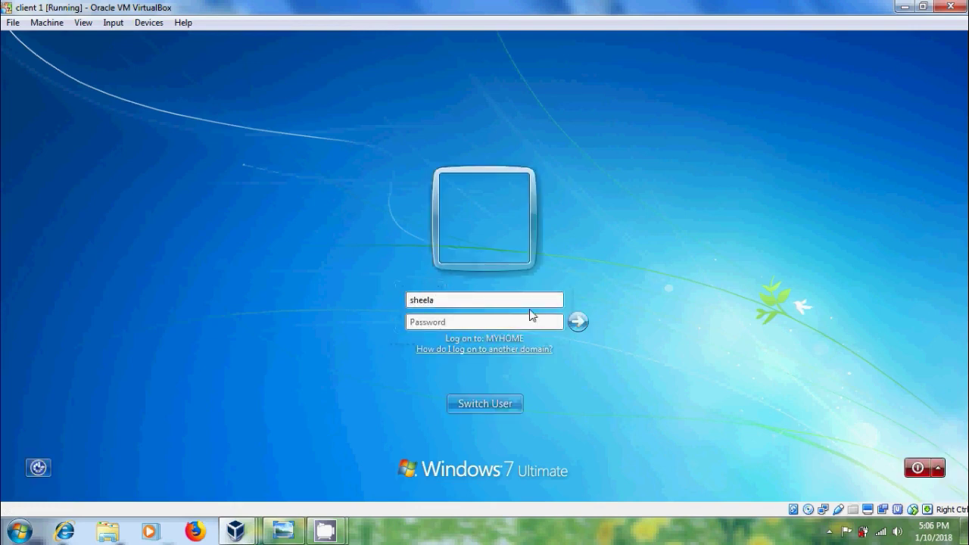
{"action": "key", "text": "Tab"}
{"action": "type", "text": "p"}
{"action": "key", "text": "Return"}
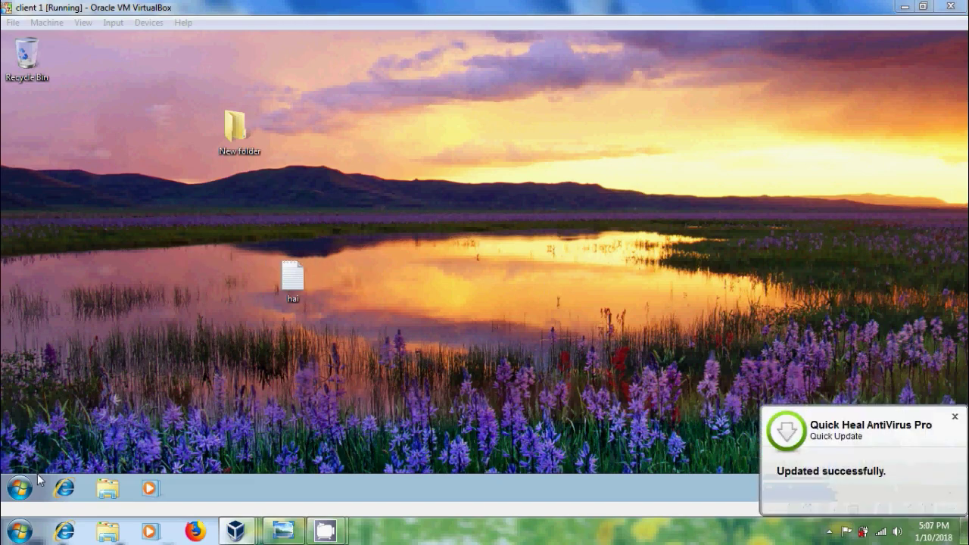
Step: Open the Games folder from the Start menu, accepting the recommended game settings
{"action": "left_click", "coordinate": [19, 489]}
{"action": "left_click", "coordinate": [243, 296]}
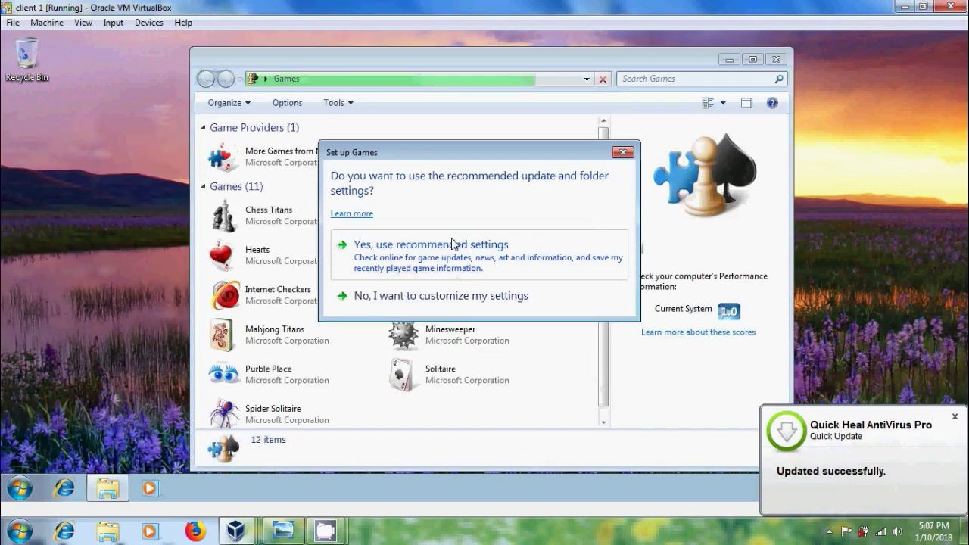
{"action": "left_click", "coordinate": [451, 243]}
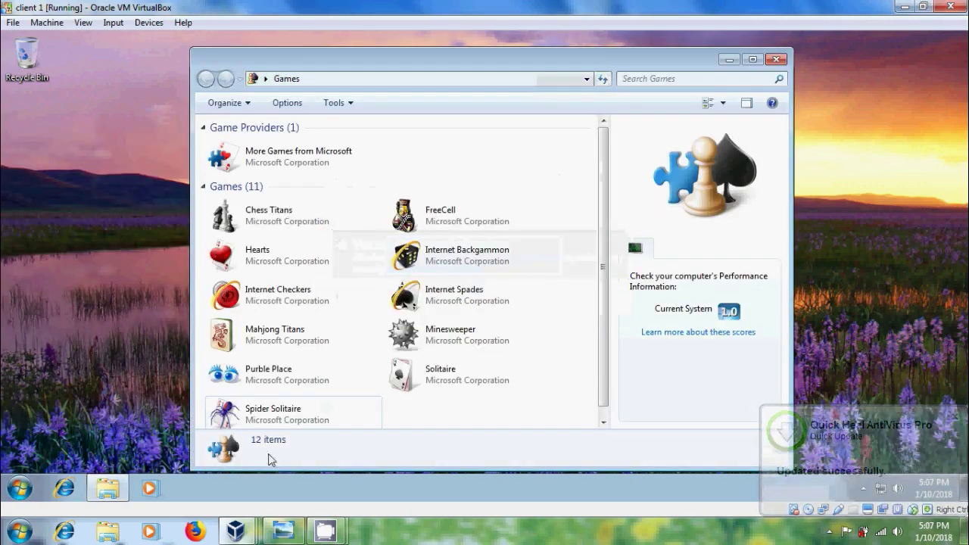
Step: Launch Spider Solitaire, continue the saved game at score 498, then close it
{"action": "left_click", "coordinate": [287, 420]}
{"action": "double_click", "coordinate": [288, 420]}
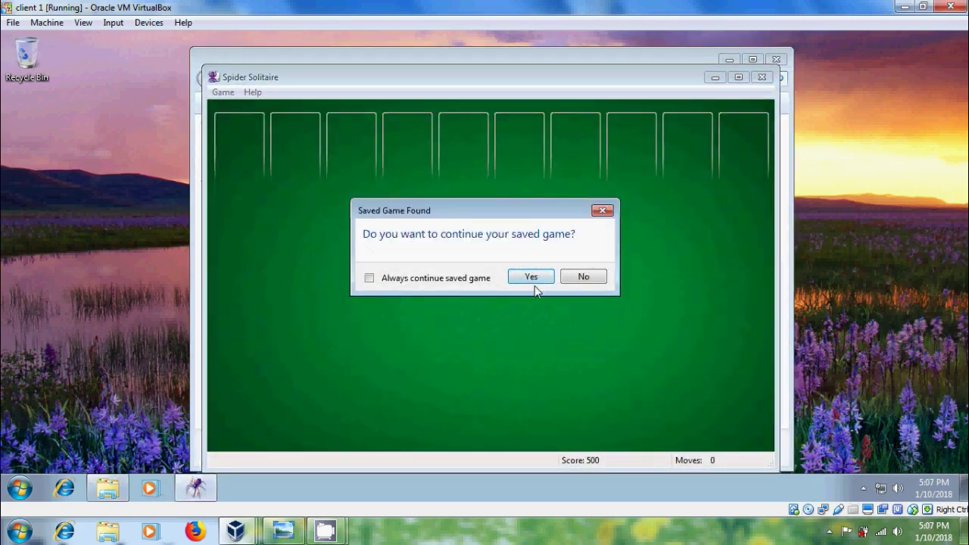
{"action": "left_click", "coordinate": [532, 277]}
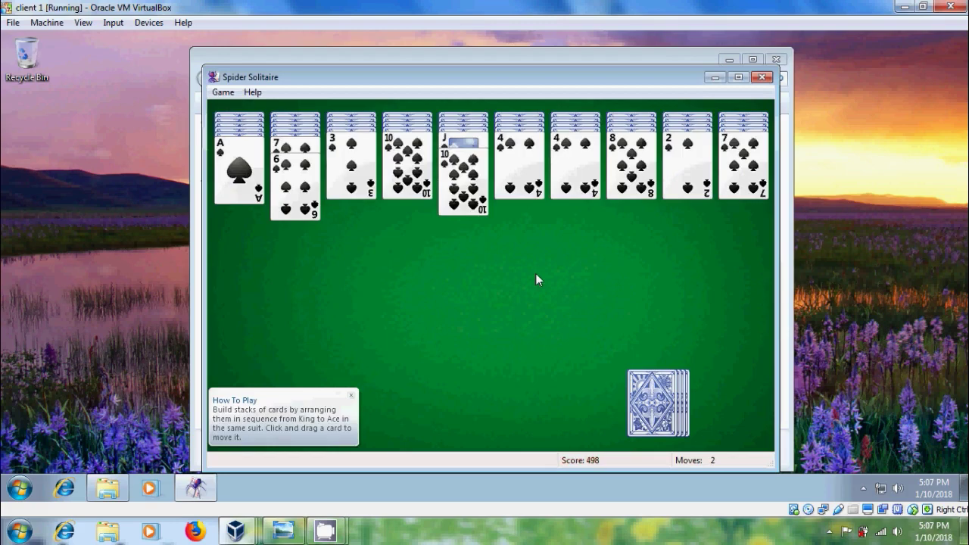
{"action": "left_click", "coordinate": [761, 77]}
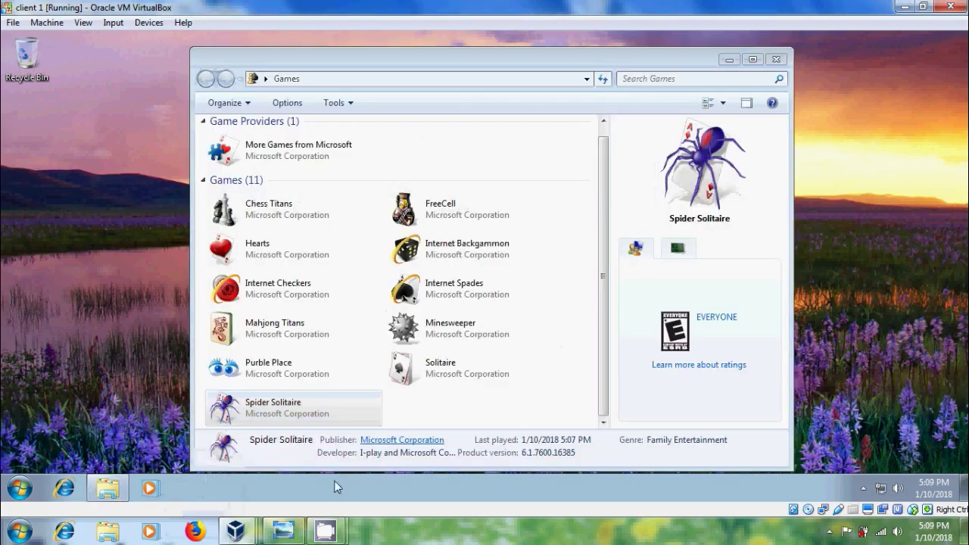
{"action": "mouse_move", "coordinate": [235, 530]}
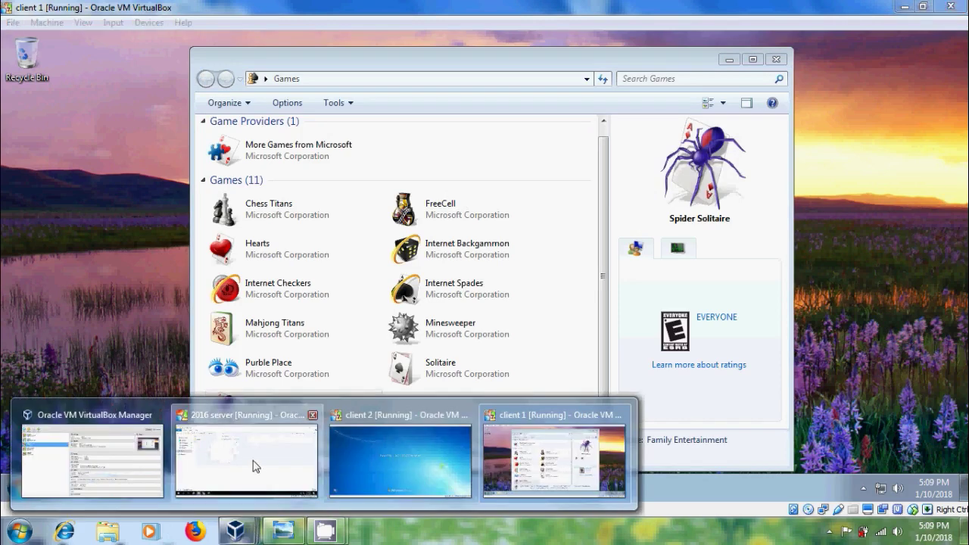
Step: On the 2016 server, open the user's roaming profile Desktop folder and check New folder and hai
{"action": "left_click", "coordinate": [252, 458]}
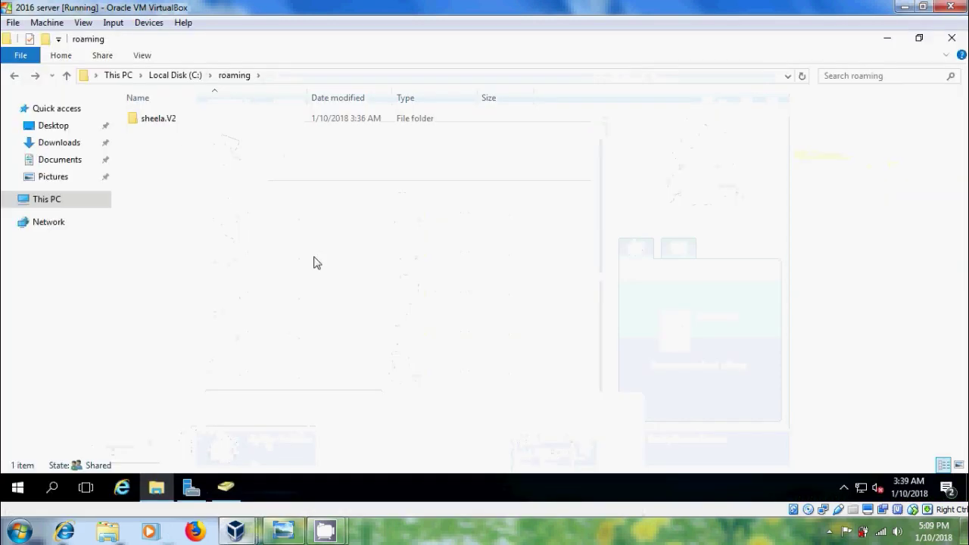
{"action": "double_click", "coordinate": [222, 118]}
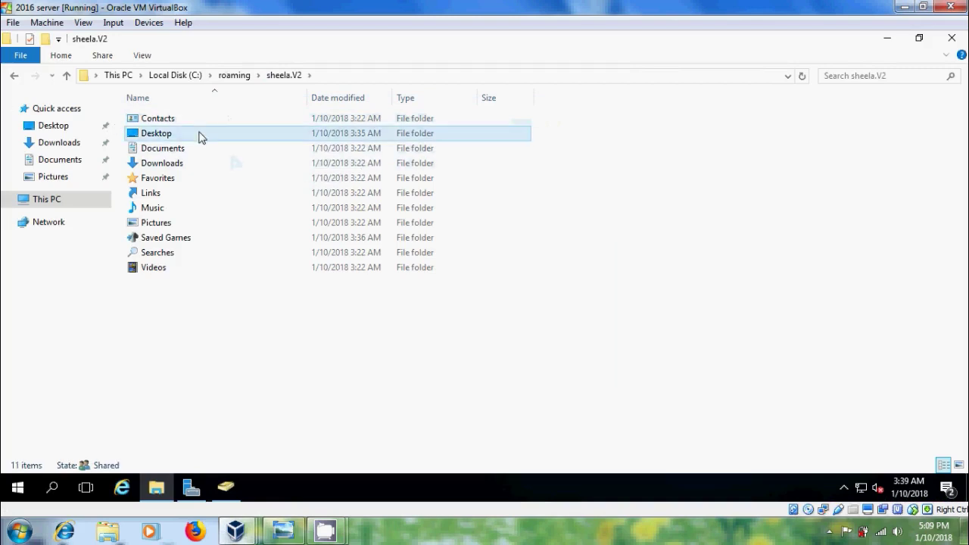
{"action": "double_click", "coordinate": [200, 136]}
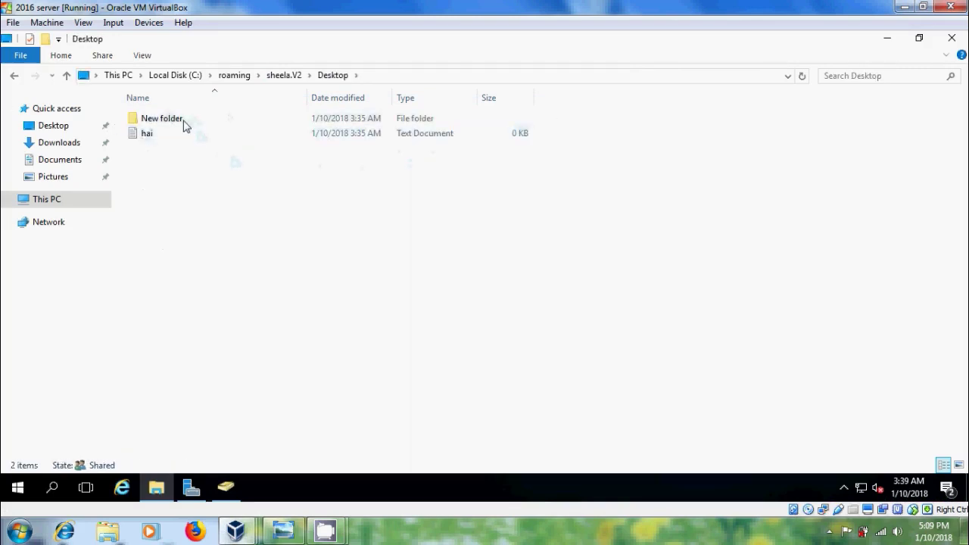
{"action": "left_click", "coordinate": [208, 123]}
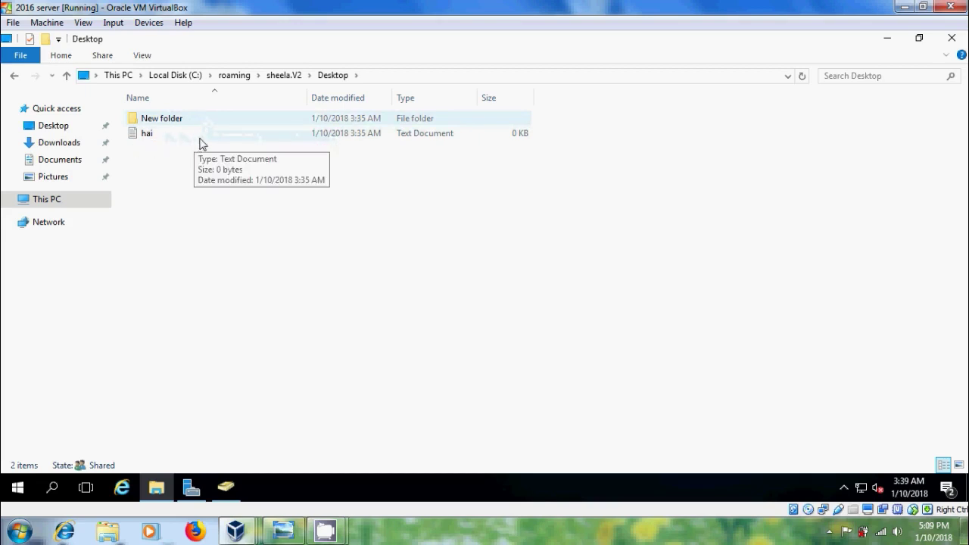
{"action": "left_click", "coordinate": [286, 207]}
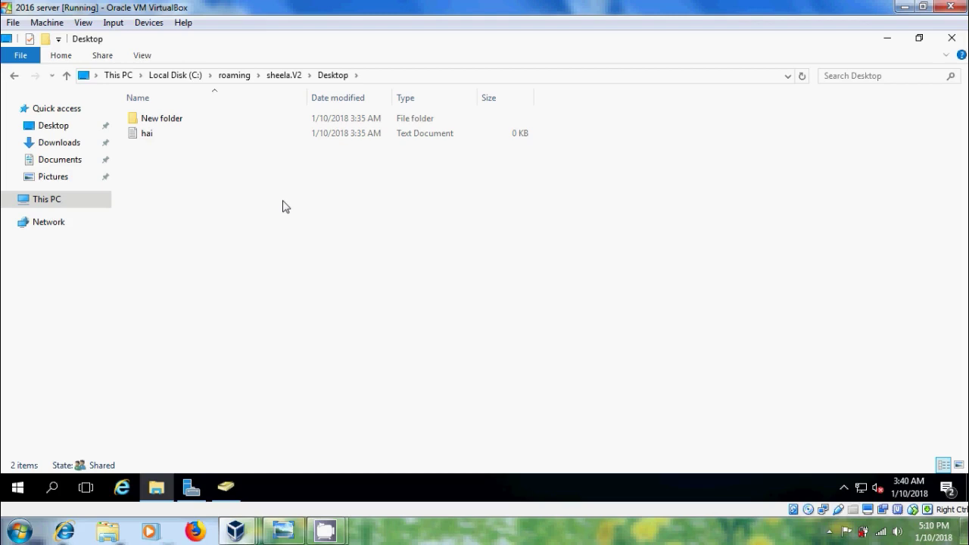
Step: Minimize the 2016 server VirtualBox window to reveal the host desktop
{"action": "left_click", "coordinate": [903, 7]}
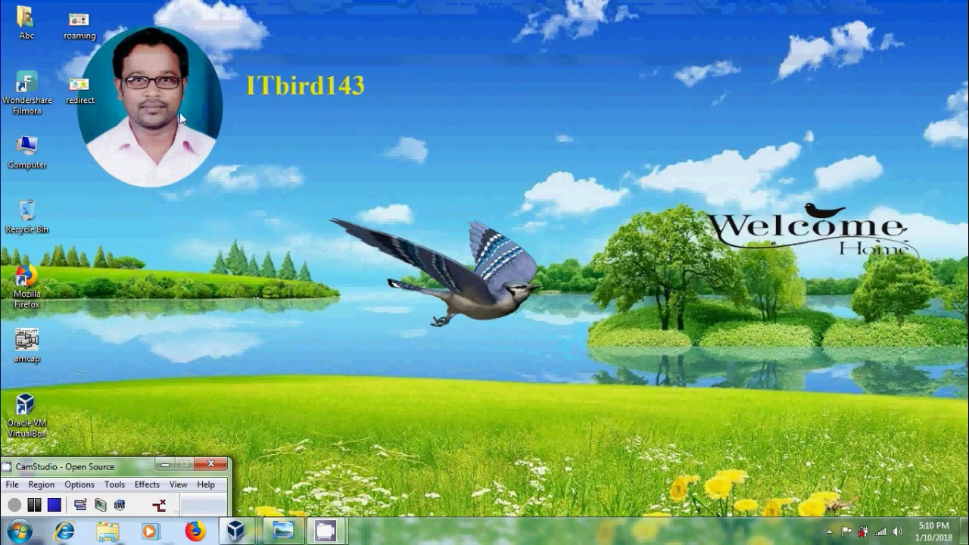